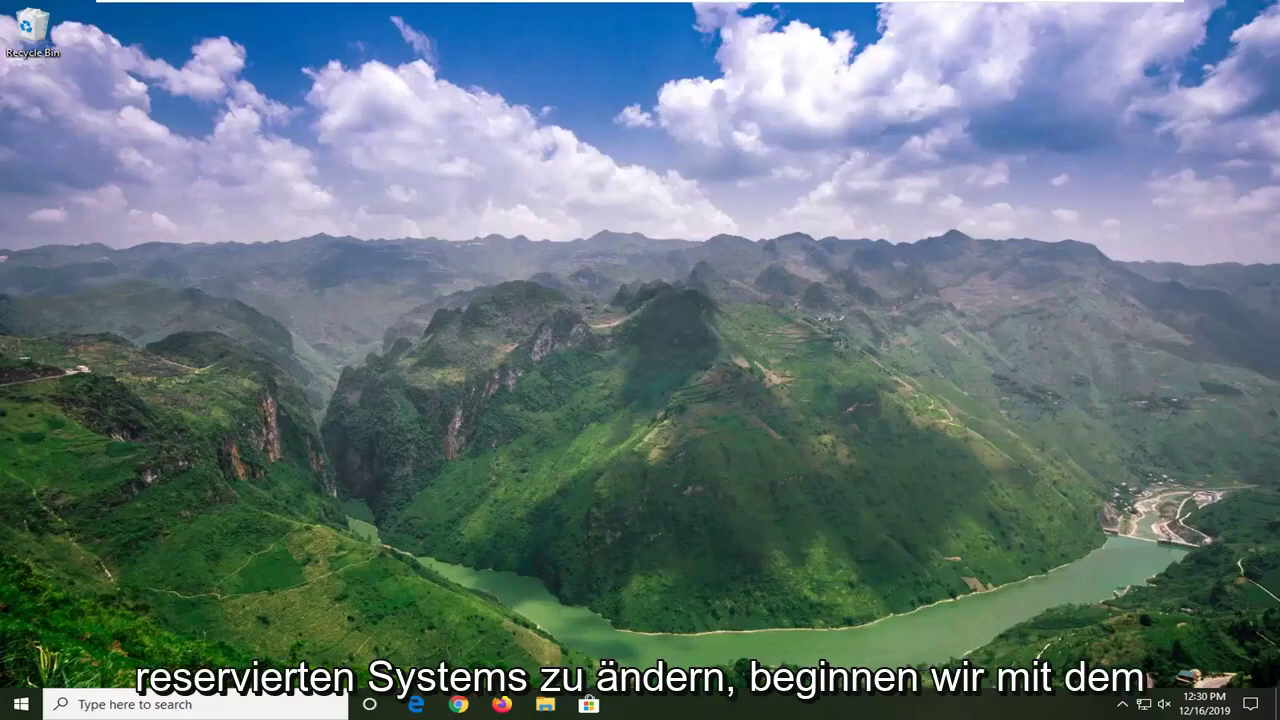
# Launch the Settings app by searching 'settings' from the Start menu.
pyautogui.click(8, 712)
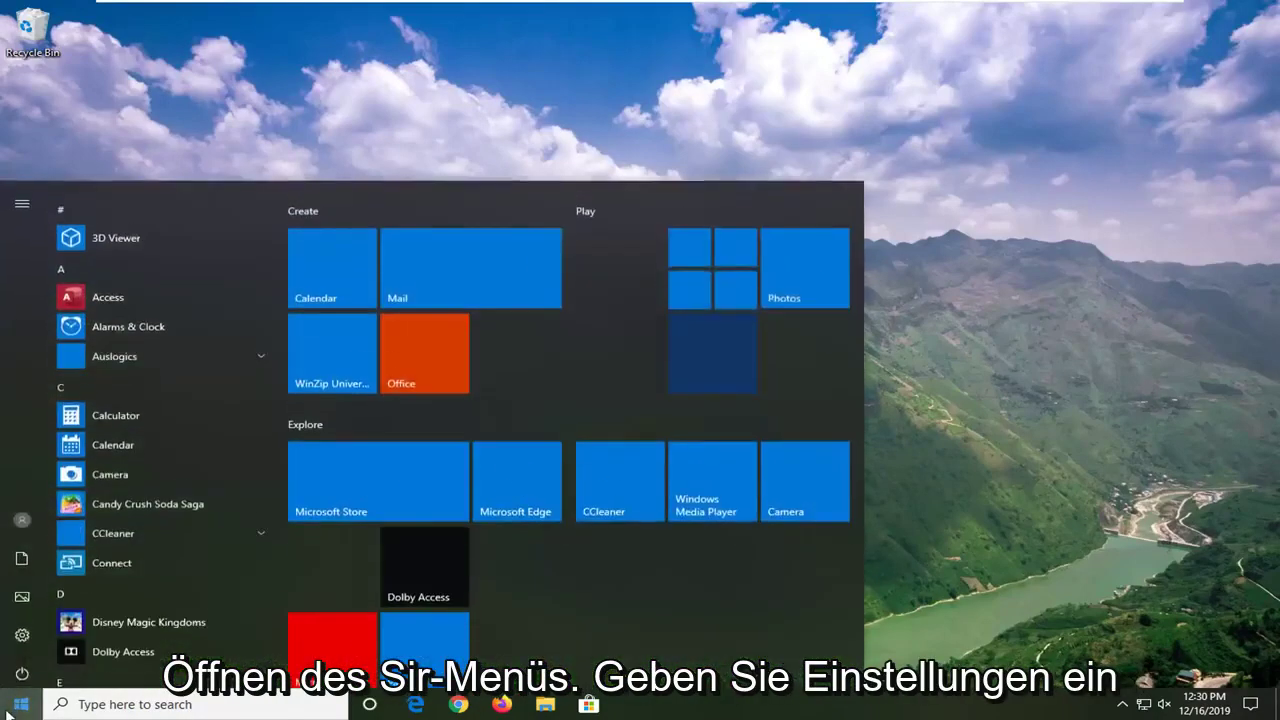
pyautogui.write('settings')
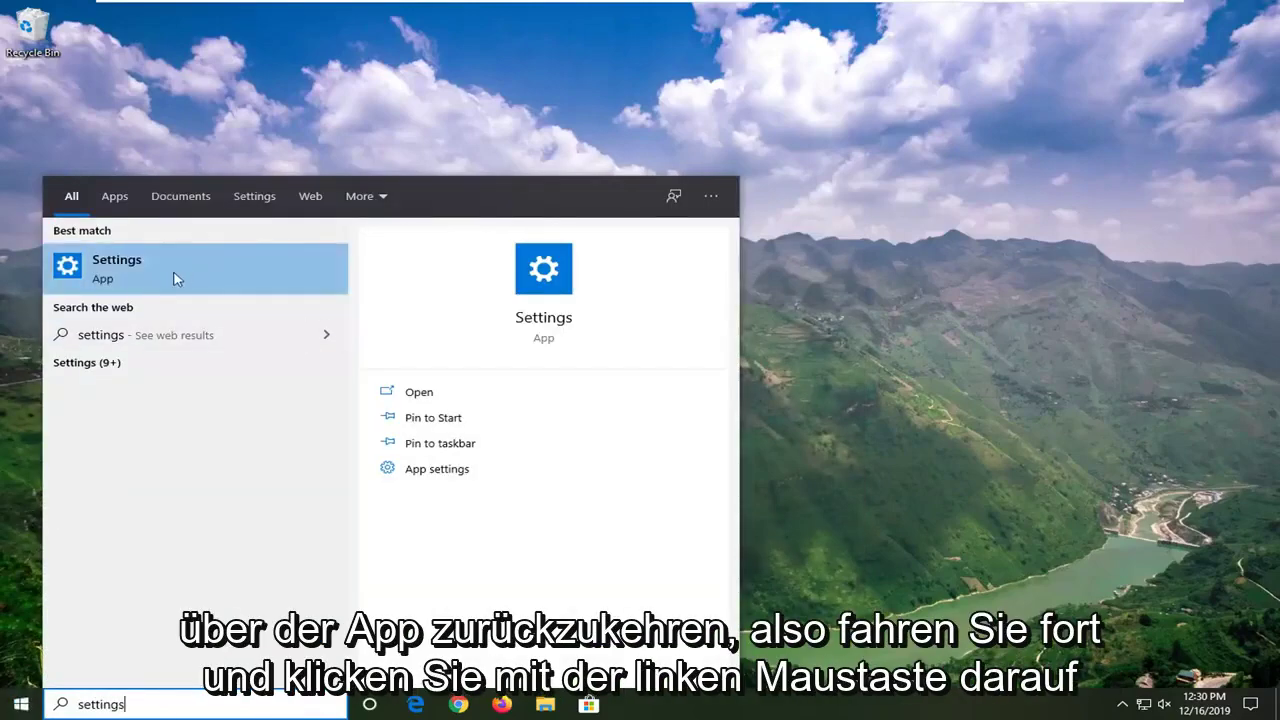
pyautogui.click(171, 272)
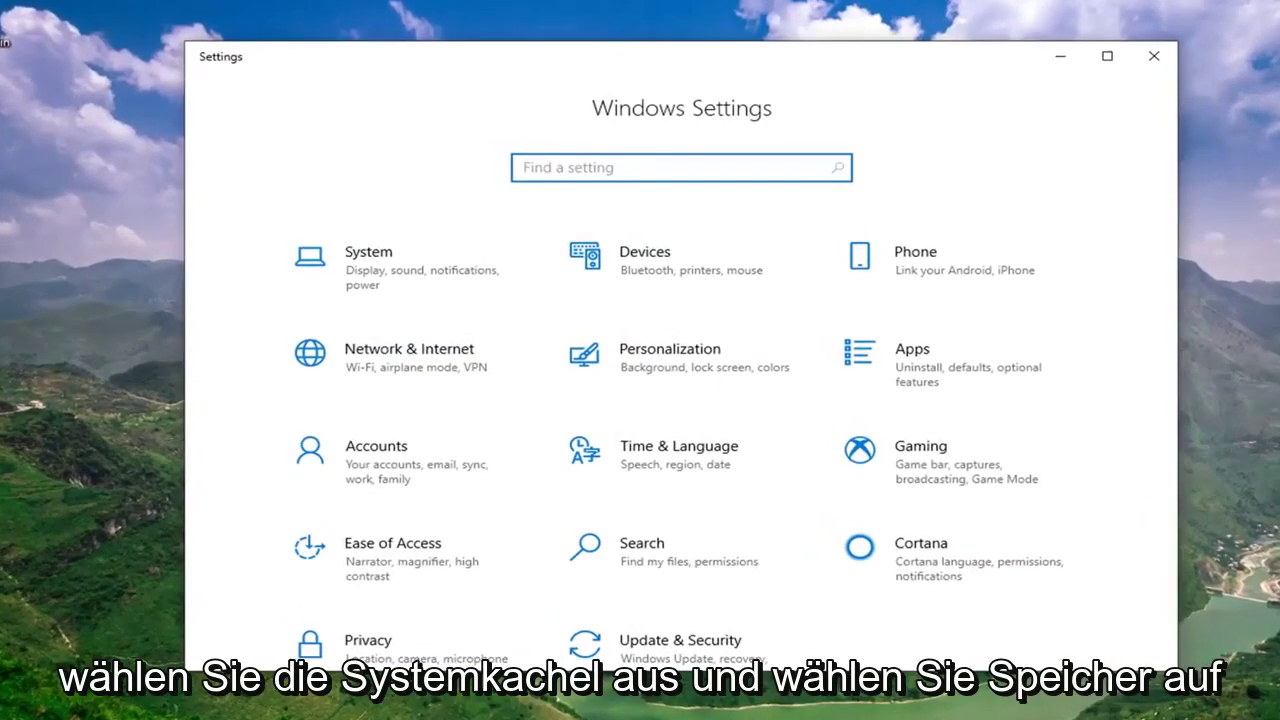
# Show the System & reserved breakdown for Local Disk (C:) under System > Storage.
pyautogui.click(370, 273)
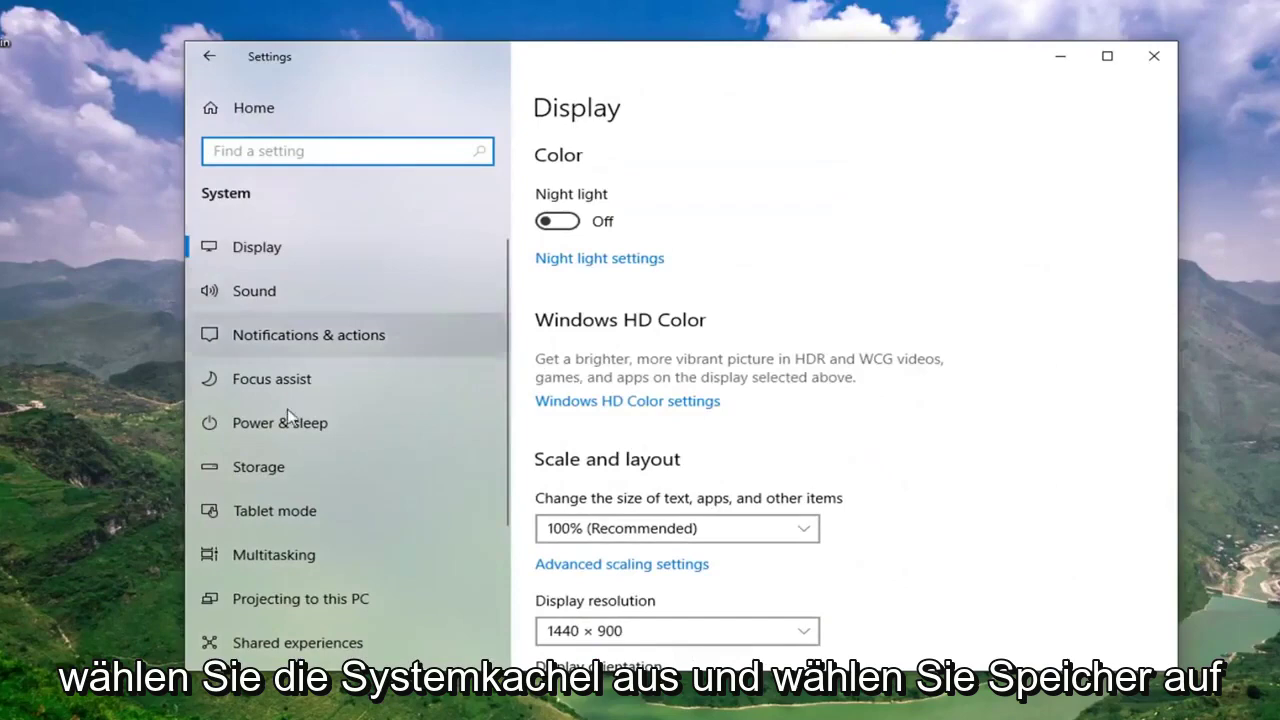
pyautogui.click(249, 476)
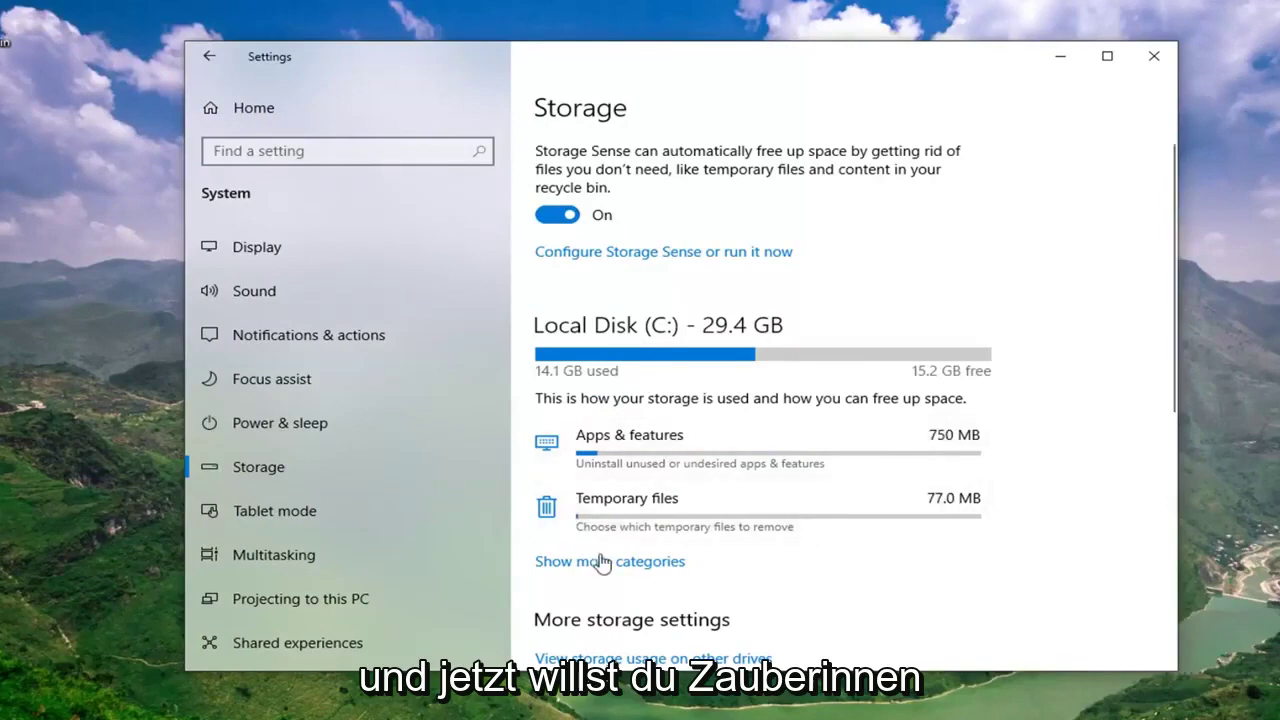
pyautogui.click(658, 572)
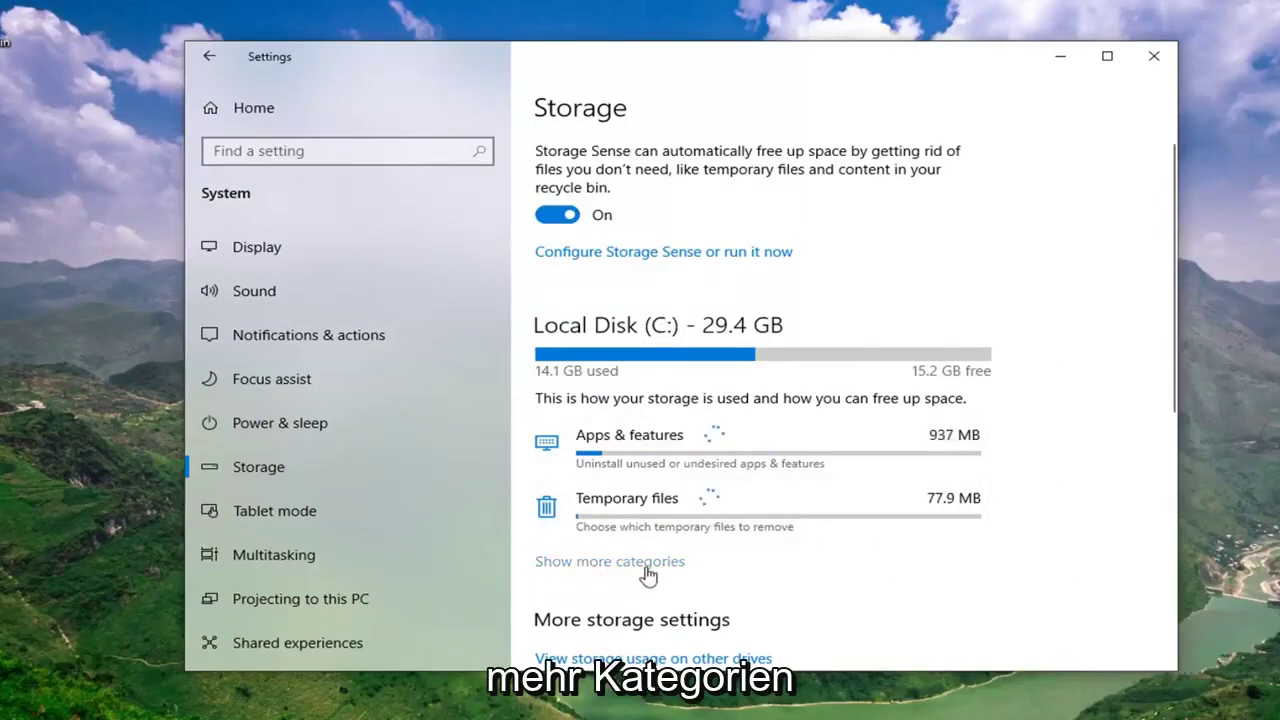
pyautogui.scroll(-6, 994, 429)
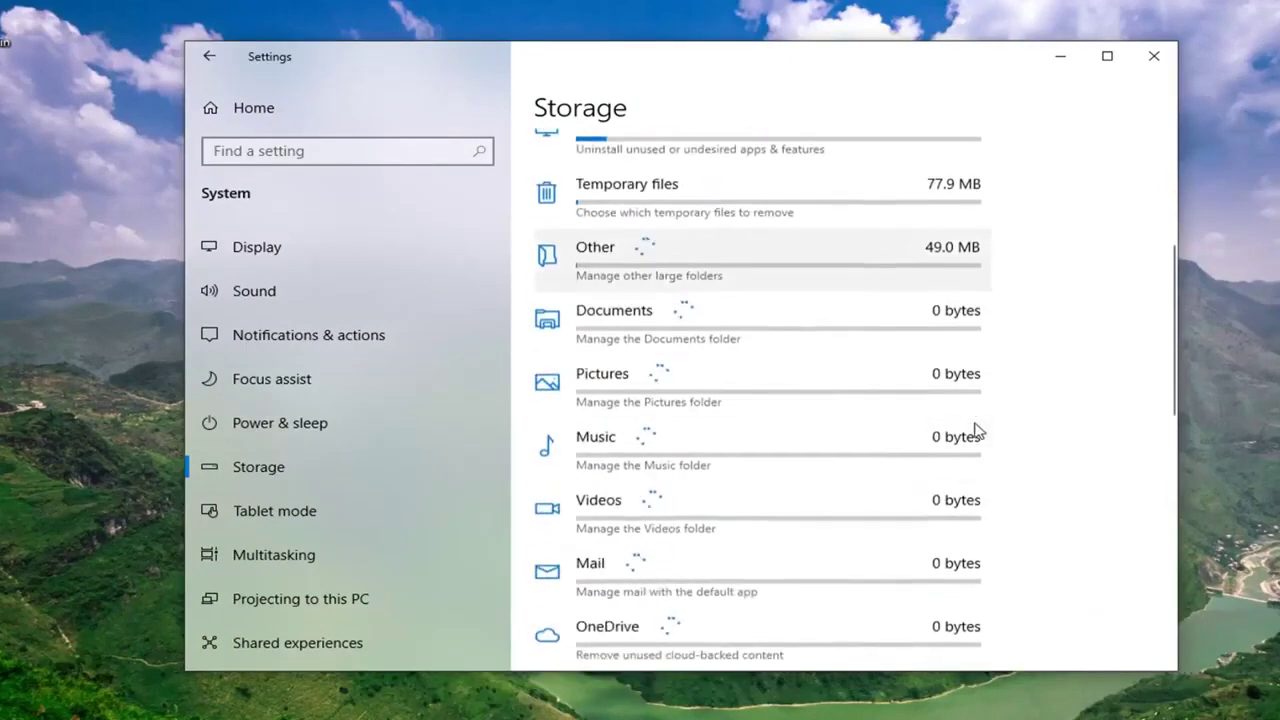
pyautogui.scroll(3, 705, 588)
pyautogui.scroll(4, 705, 588)
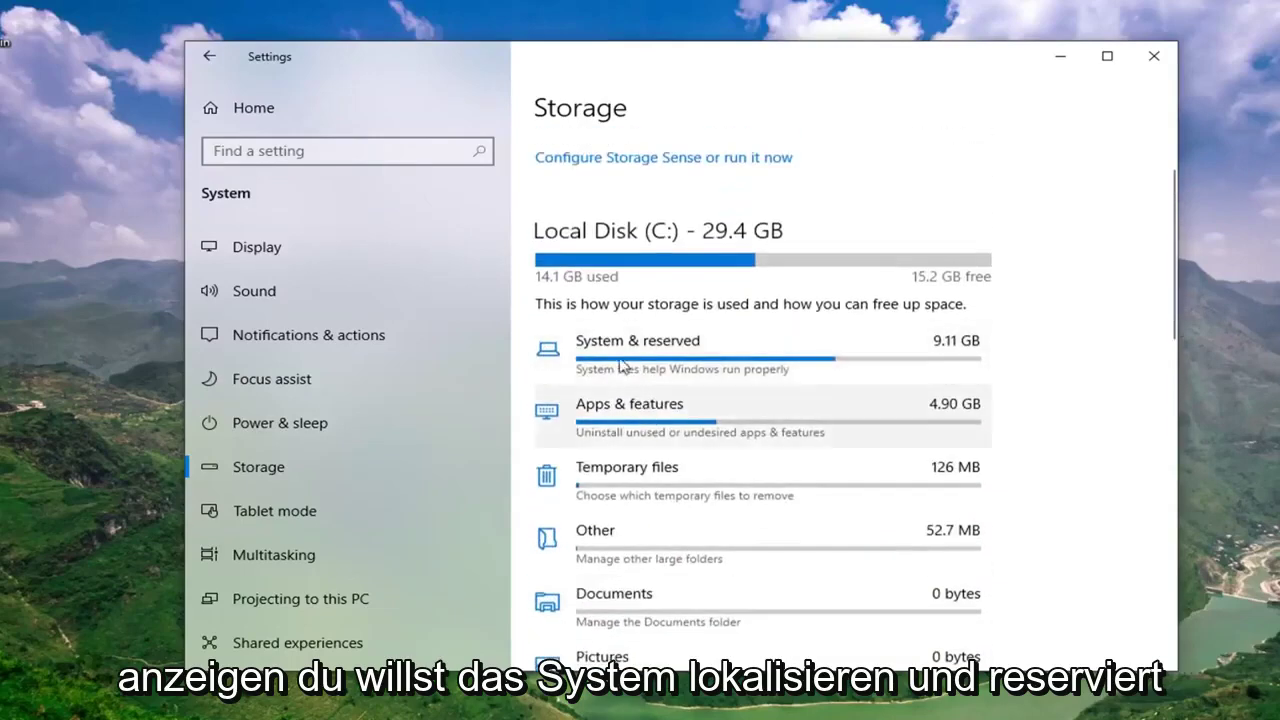
pyautogui.click(698, 371)
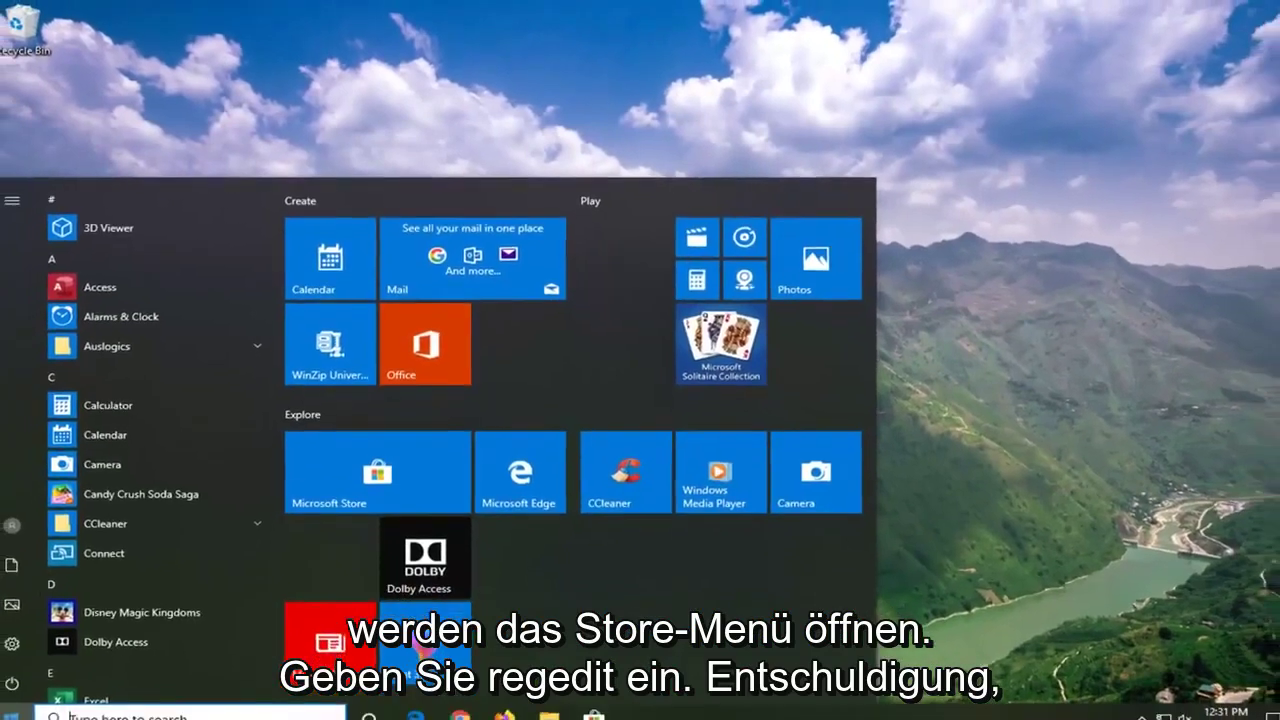
# Run Registry Editor as administrator from a 'regedit' search and approve the UAC prompt.
pyautogui.write('regedit')
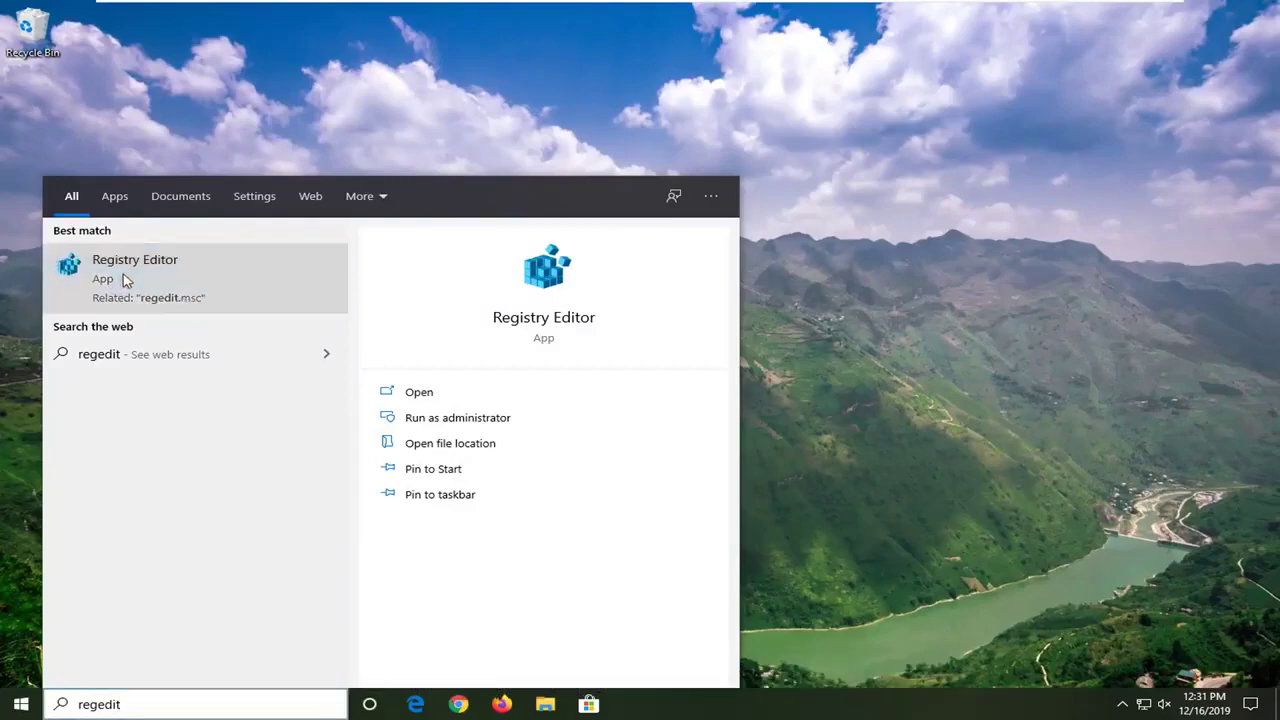
pyautogui.rightClick(125, 281)
pyautogui.click(168, 292)
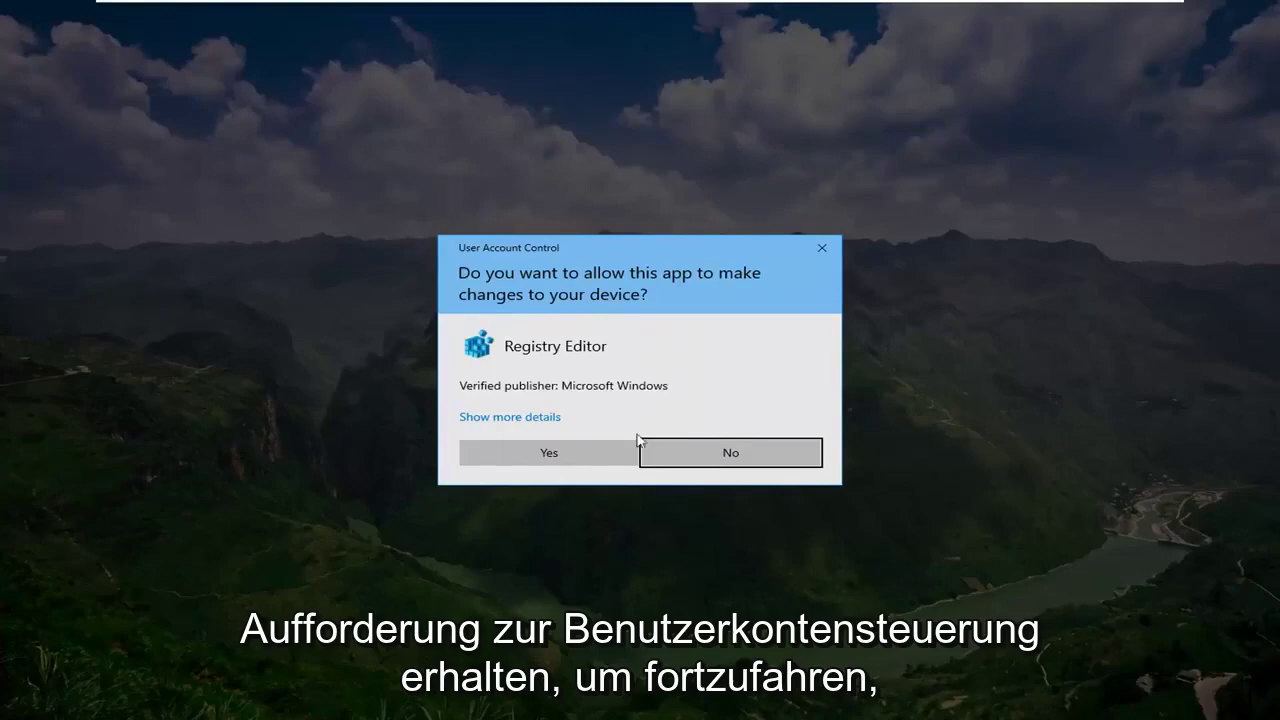
pyautogui.click(556, 460)
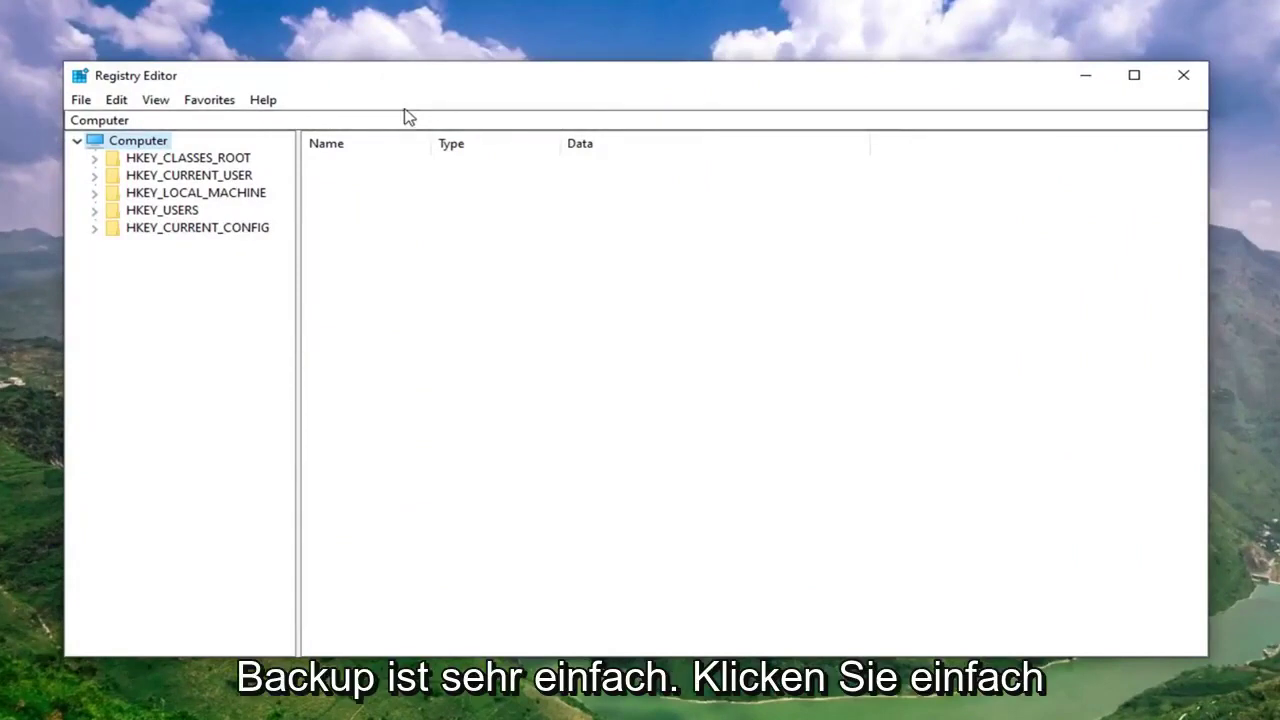
pyautogui.click(79, 103)
pyautogui.click(124, 145)
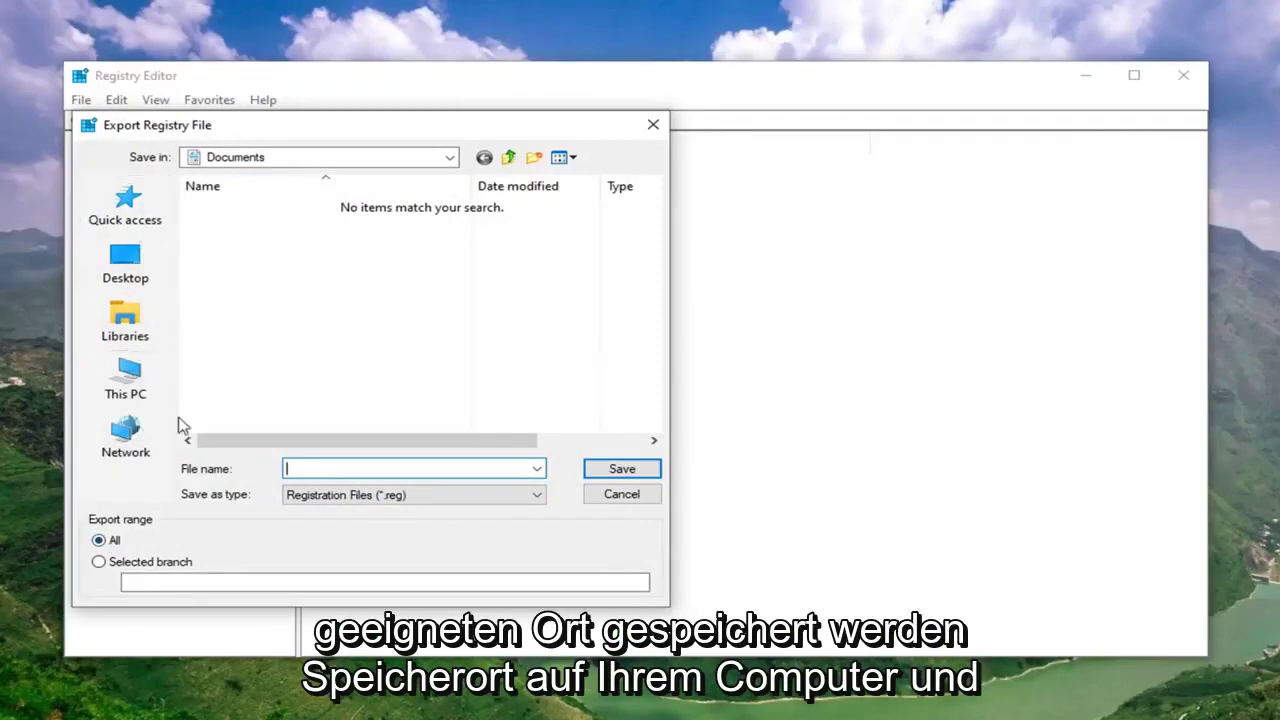
pyautogui.click(628, 498)
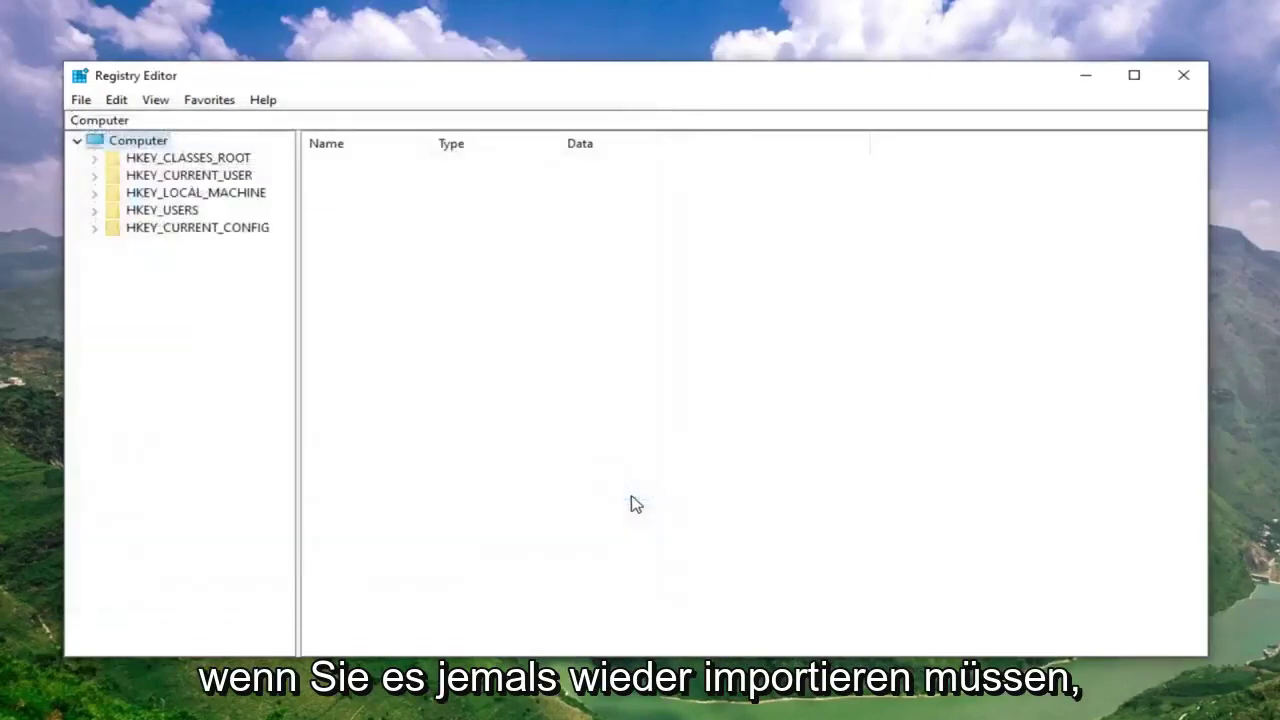
pyautogui.click(80, 100)
pyautogui.click(117, 123)
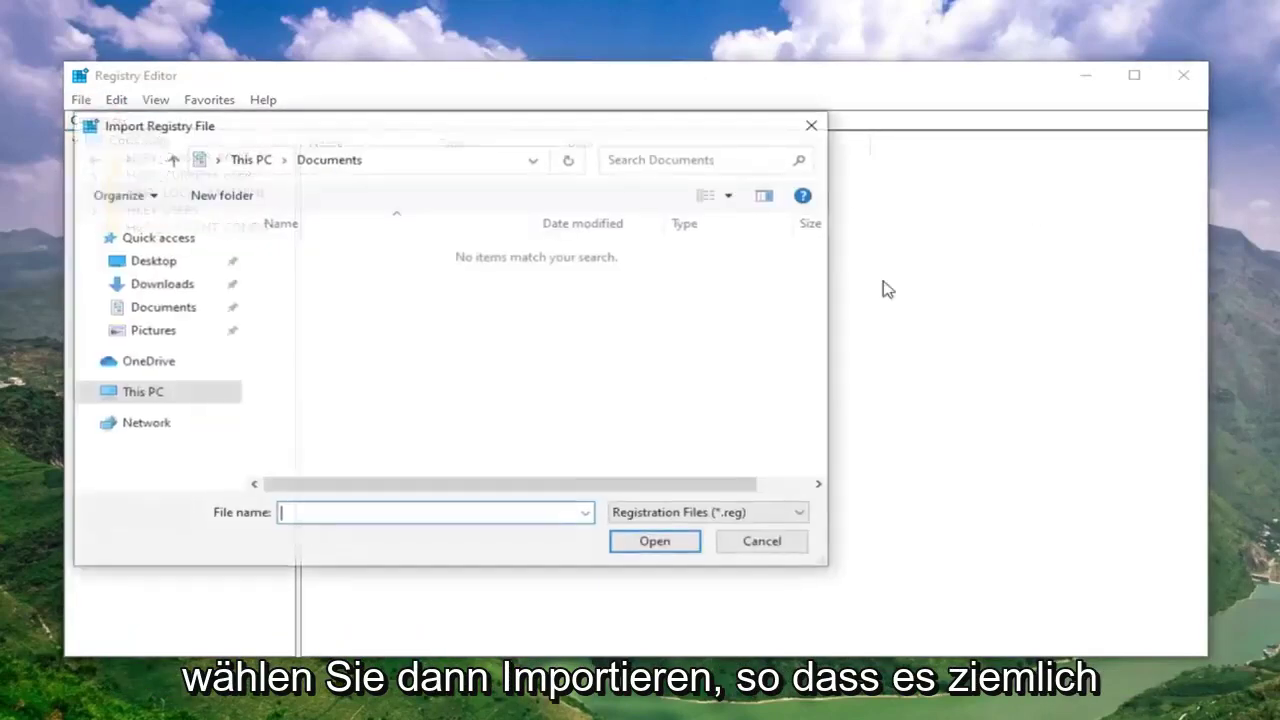
pyautogui.click(748, 546)
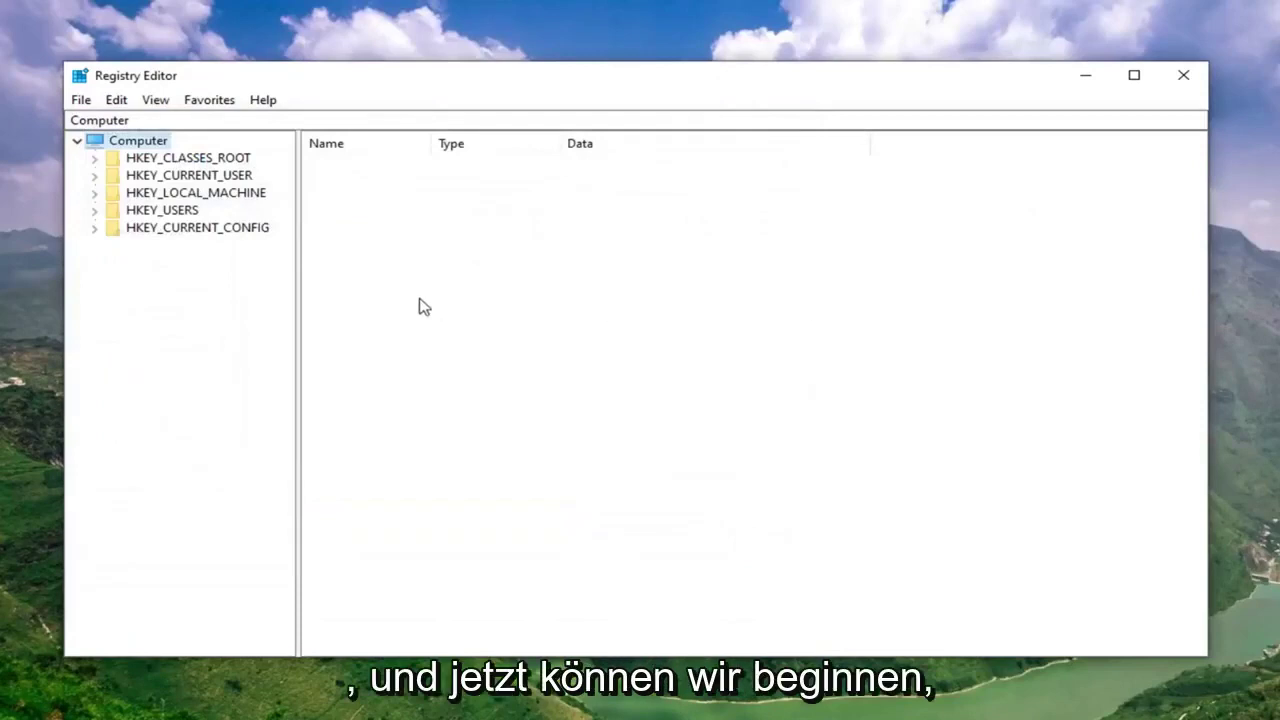
# Expand HKEY_LOCAL_MACHINE > SOFTWARE > Microsoft > Windows and widen the key tree.
pyautogui.doubleClick(215, 201)
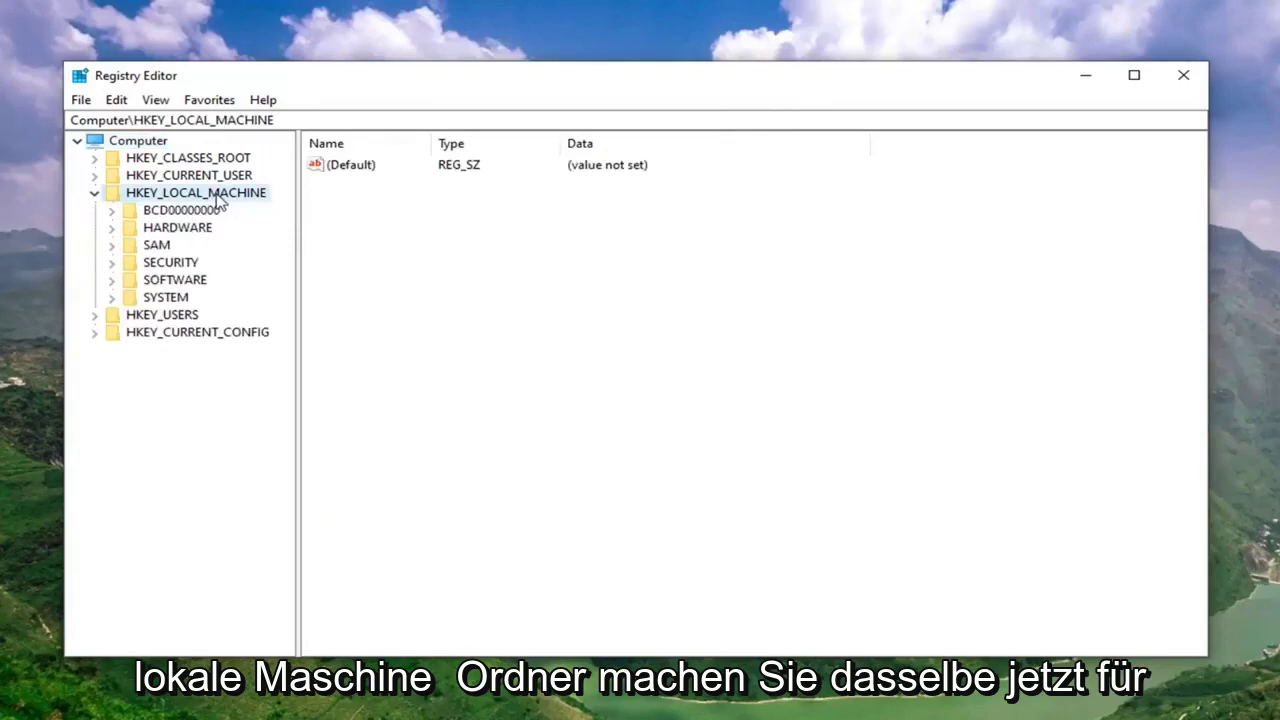
pyautogui.doubleClick(165, 280)
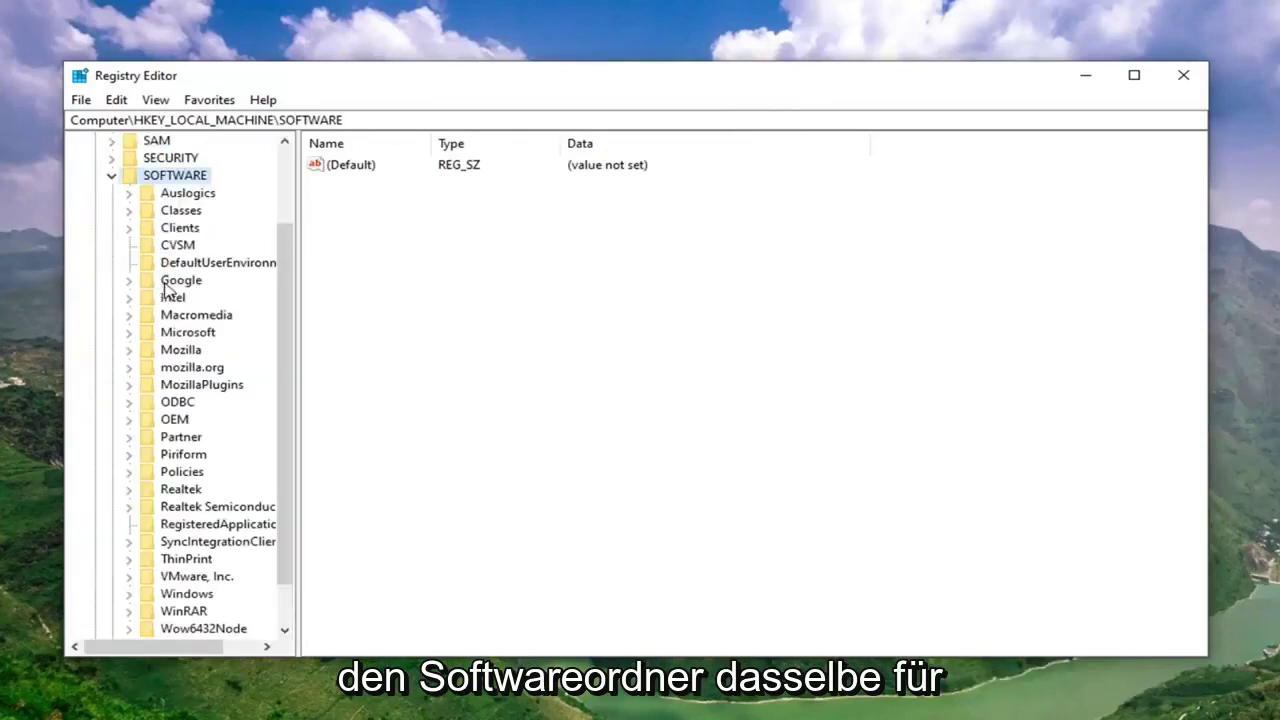
pyautogui.scroll(-1, 158, 288)
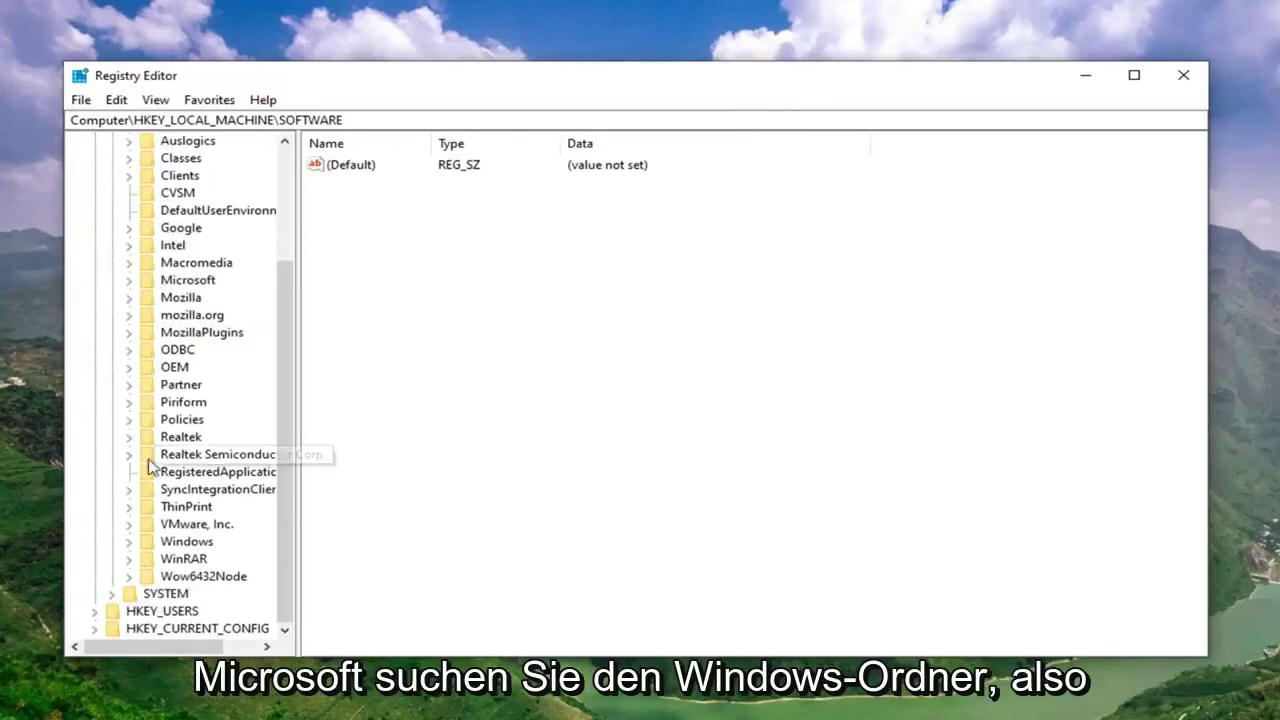
pyautogui.doubleClick(188, 281)
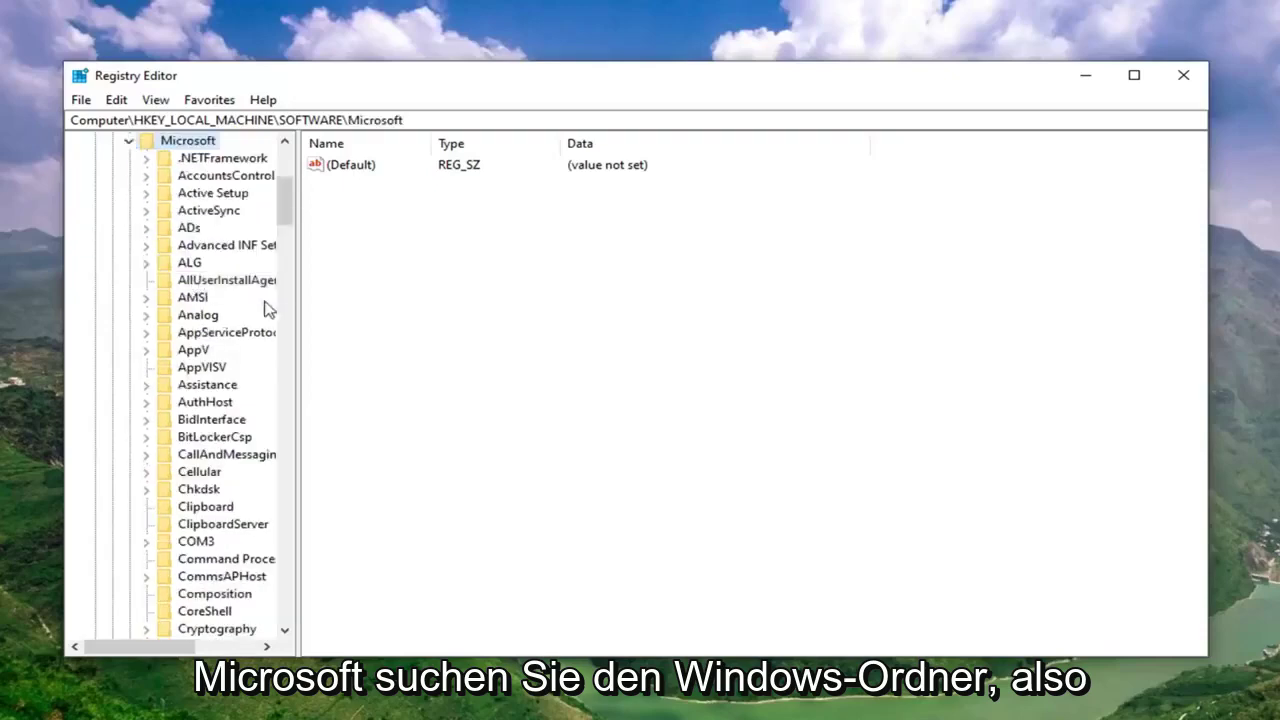
pyautogui.scroll(-7, 246, 365)
pyautogui.scroll(-20, 246, 370)
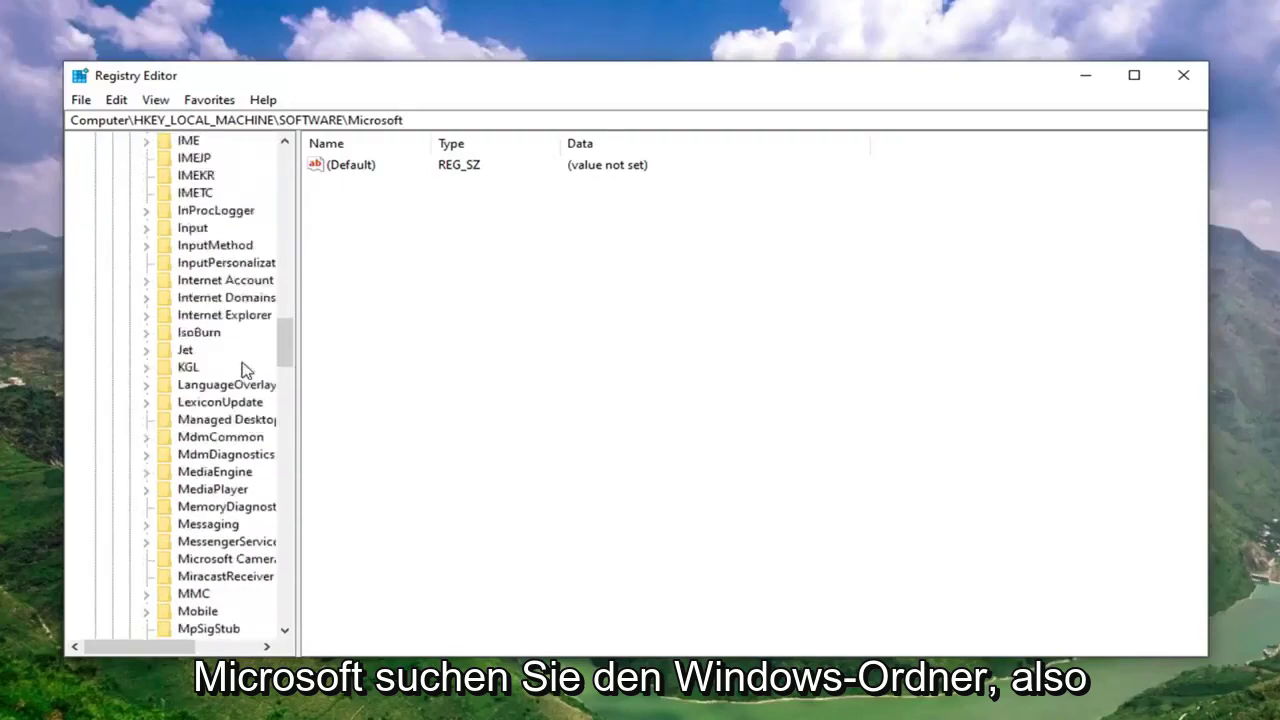
pyautogui.scroll(-20, 246, 373)
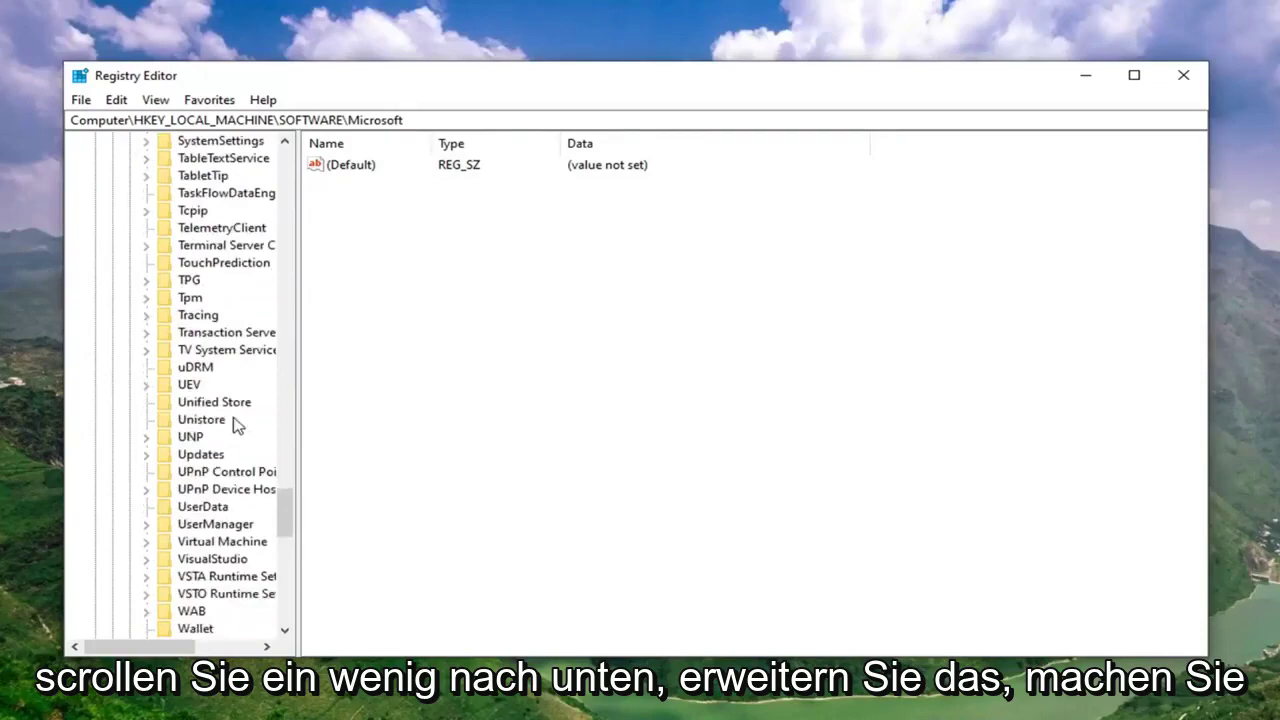
pyautogui.doubleClick(200, 541)
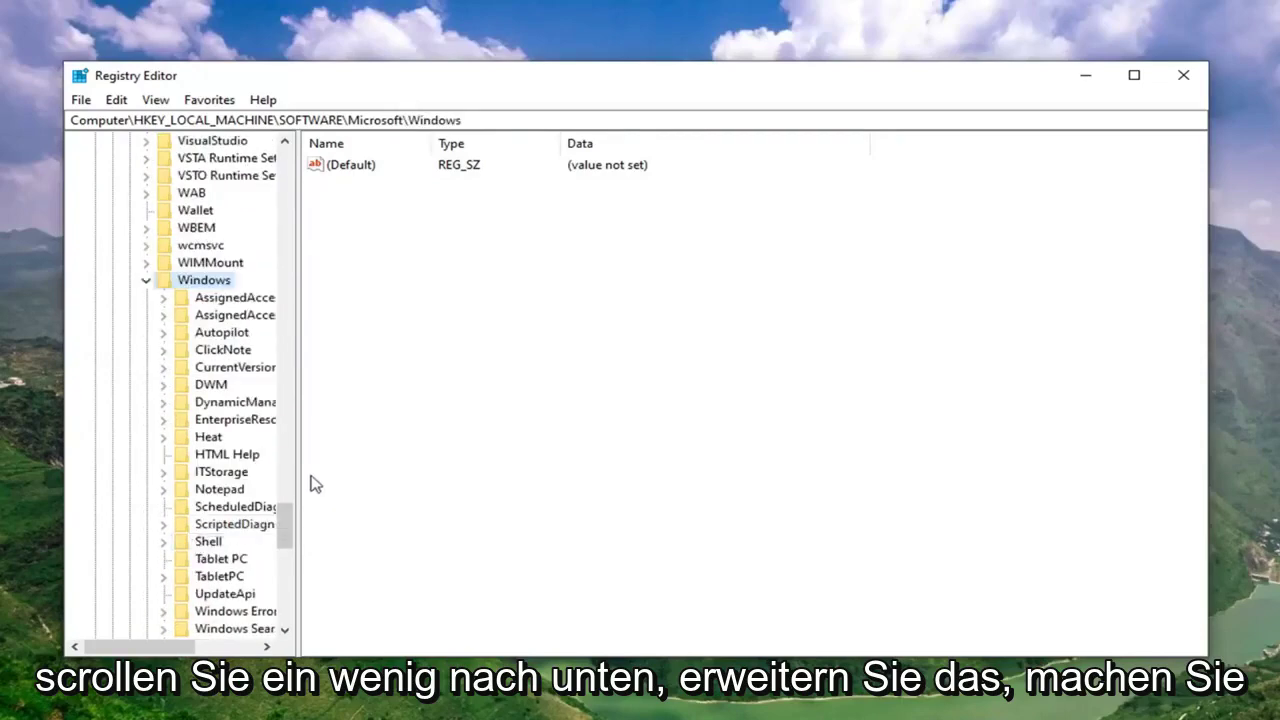
pyautogui.moveTo(298, 466); pyautogui.dragTo(480, 466)
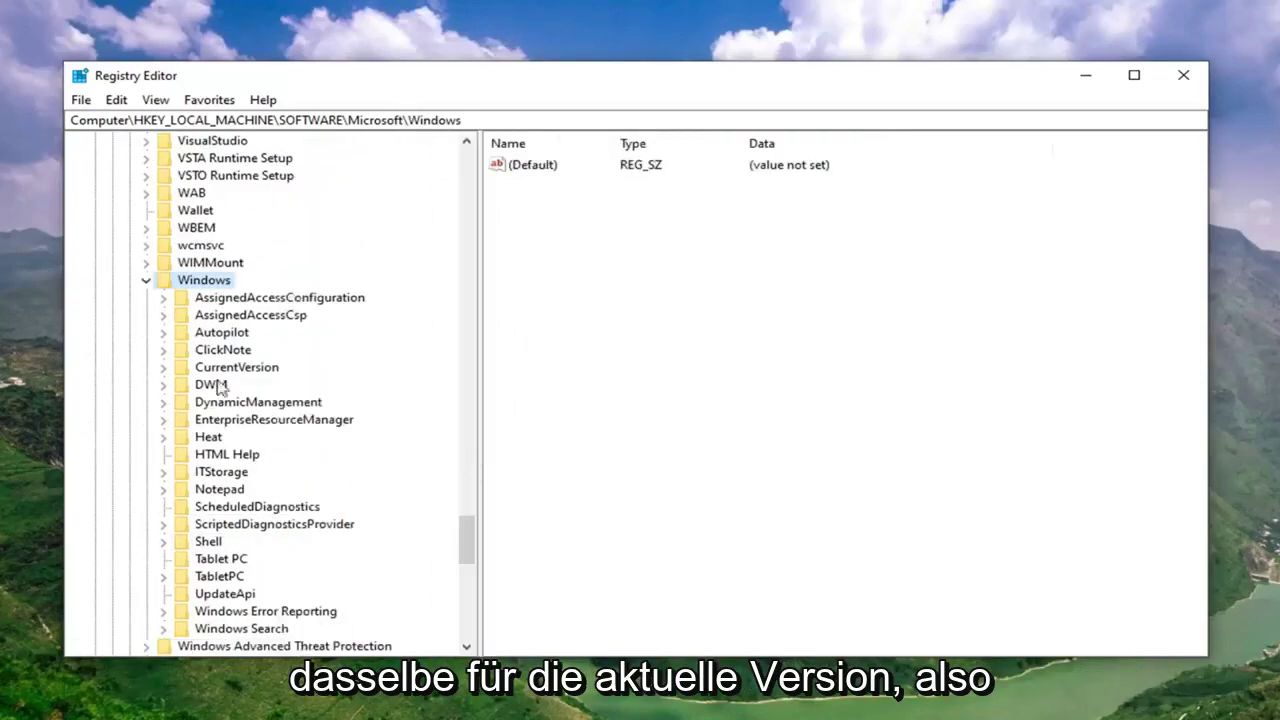
# Expand CurrentVersion and scroll its subkeys to locate ReserveManager.
pyautogui.click(233, 372)
pyautogui.doubleClick(233, 368)
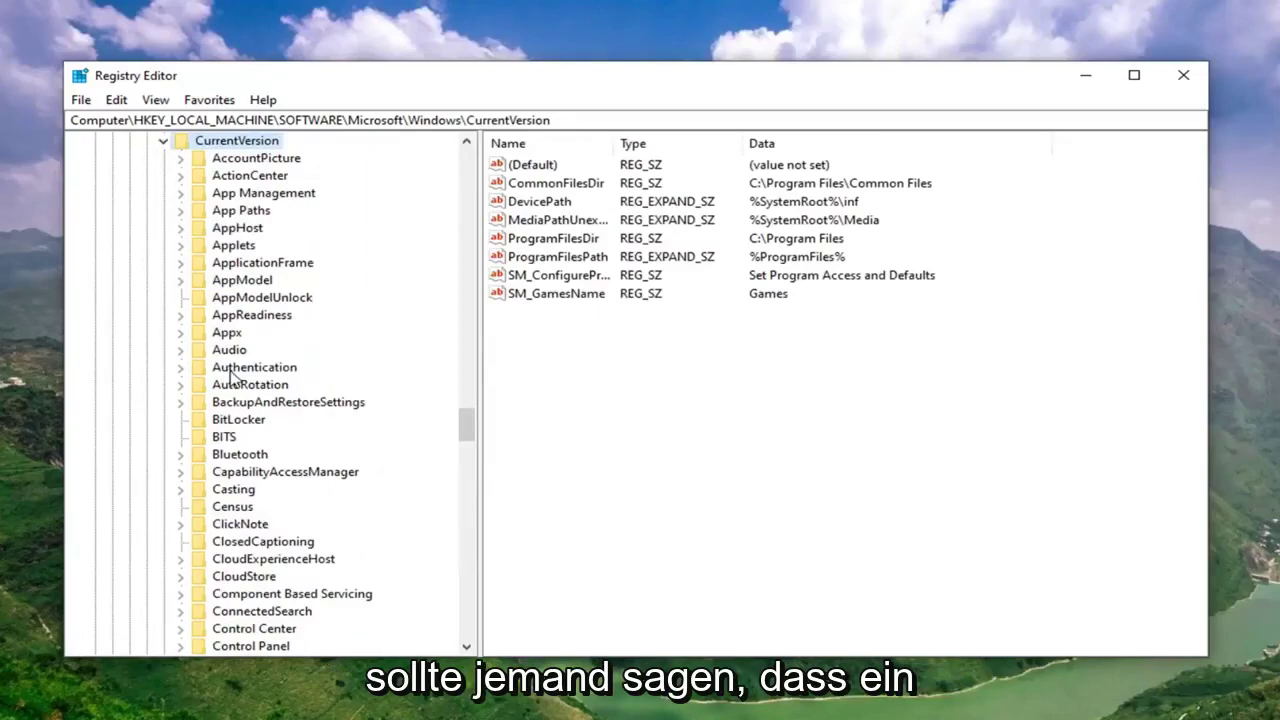
pyautogui.scroll(-20, 233, 375)
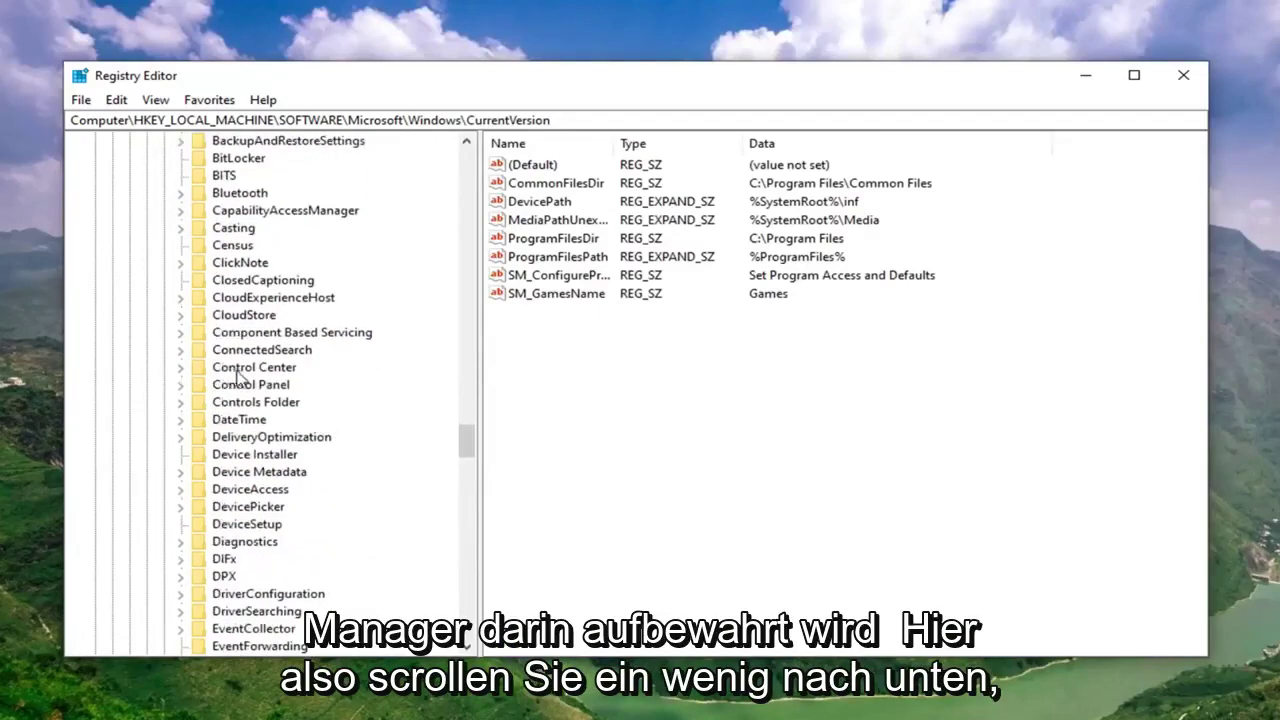
pyautogui.scroll(-6, 325, 468)
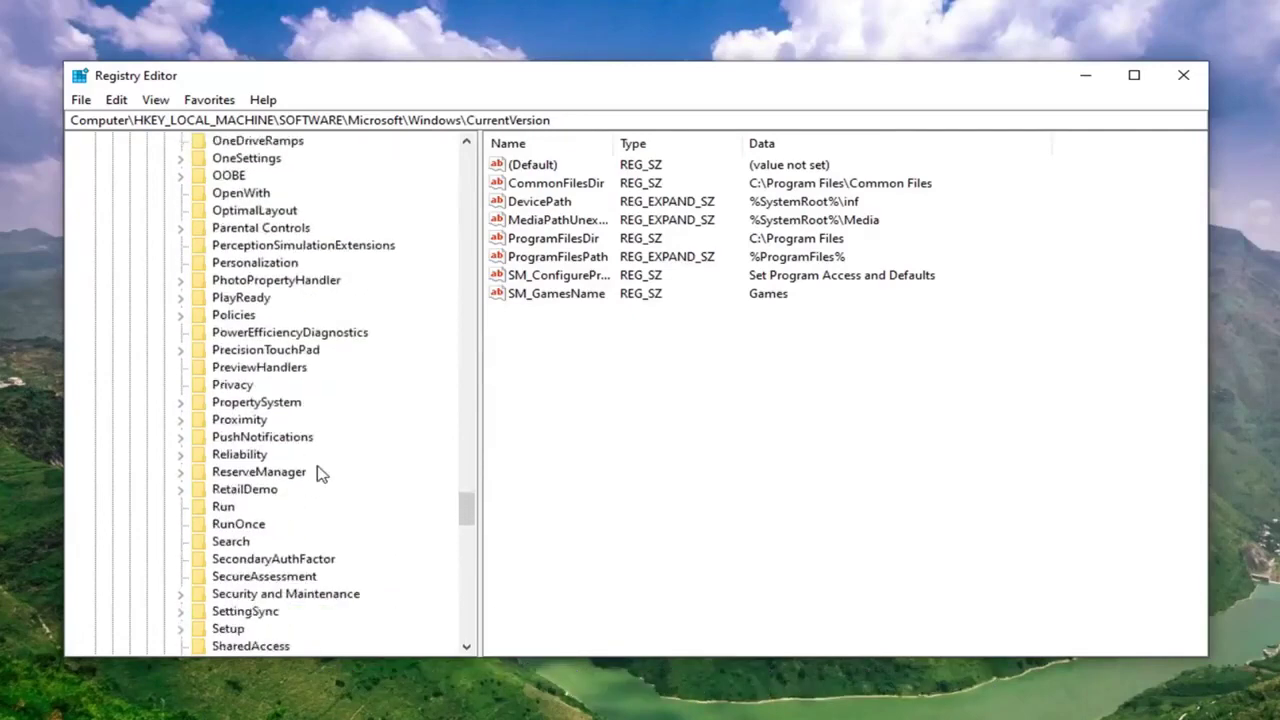
pyautogui.scroll(-1, 285, 465)
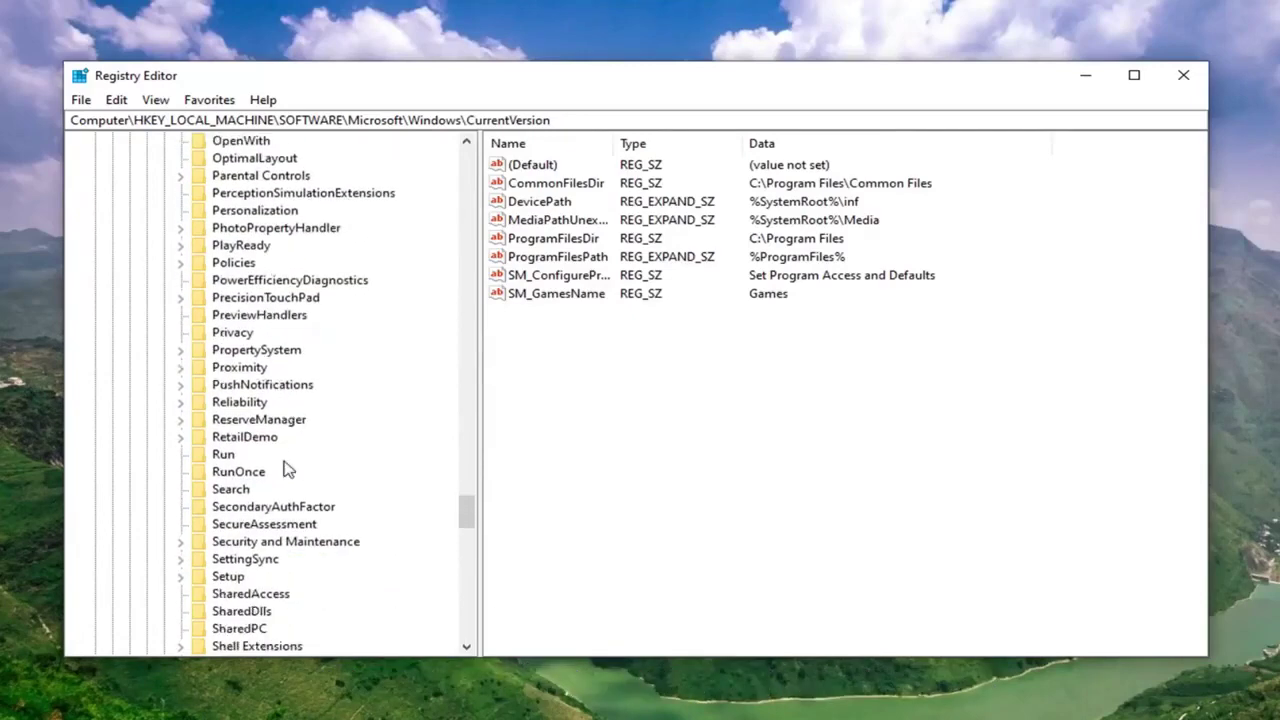
pyautogui.scroll(2, 288, 470)
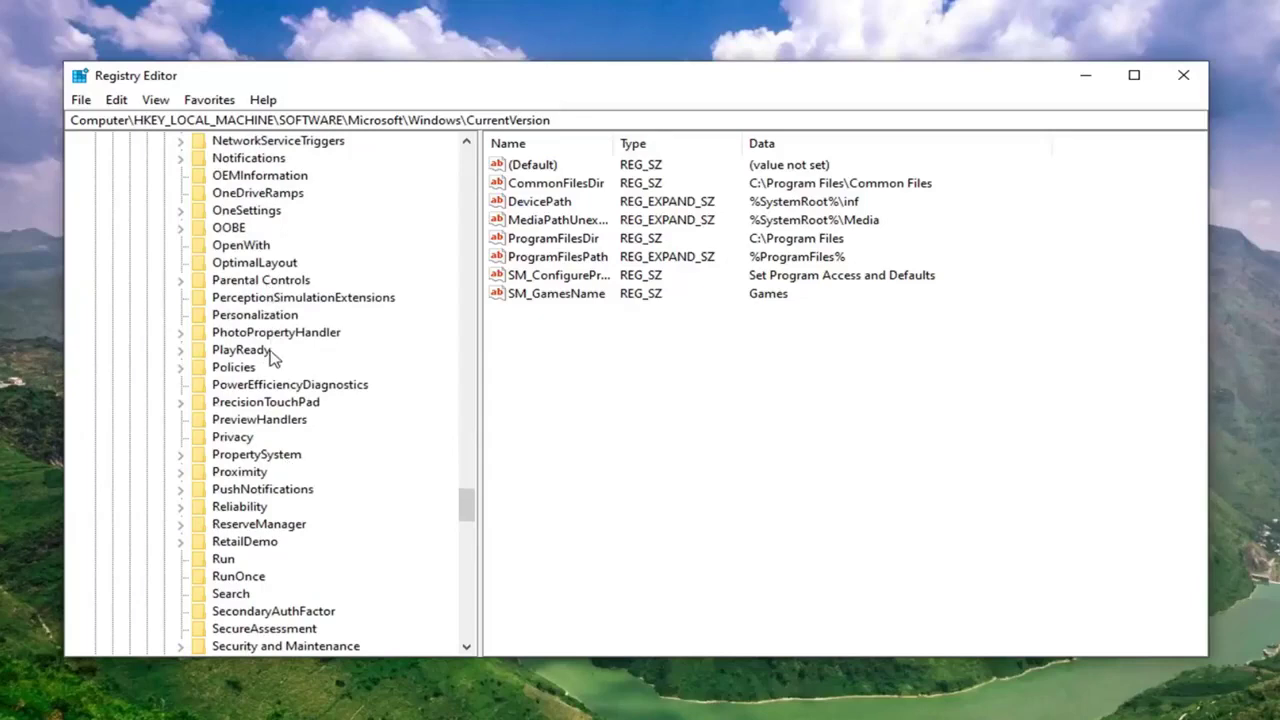
pyautogui.scroll(2, 272, 358)
pyautogui.scroll(-2, 274, 360)
# Select the ReserveManager key and its ShippedWithReserves value.
pyautogui.click(268, 525)
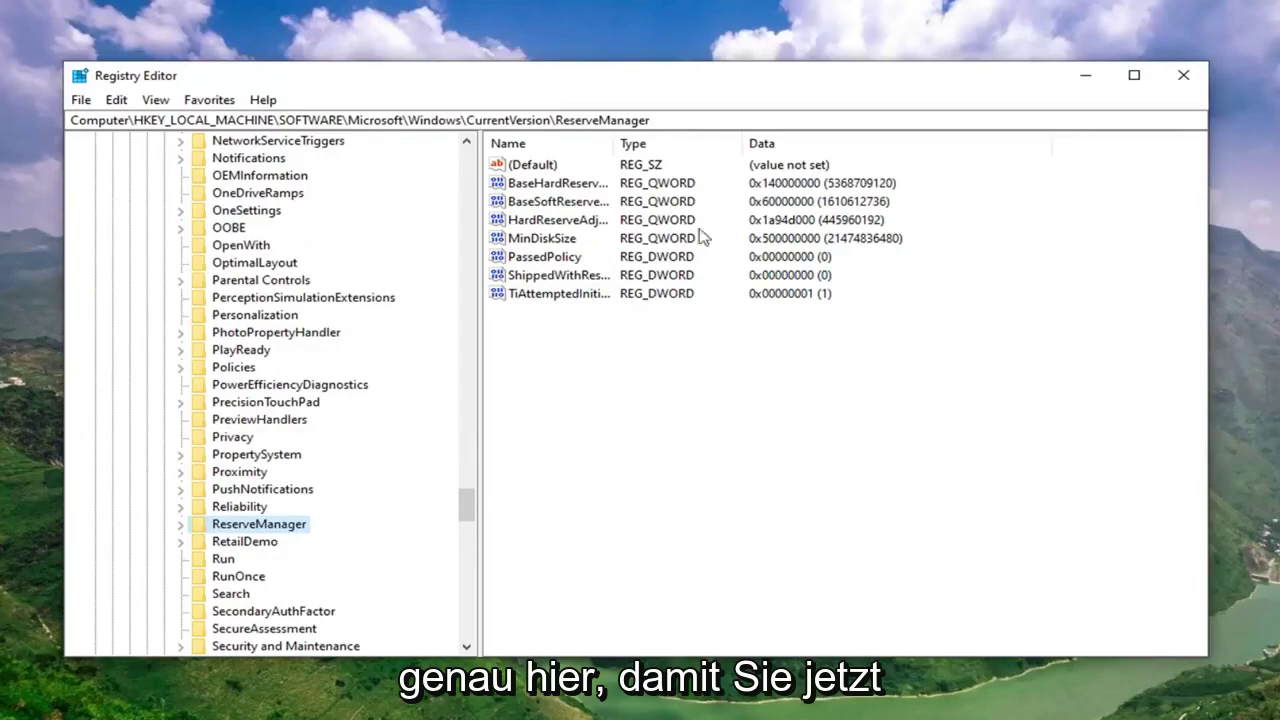
pyautogui.click(556, 279)
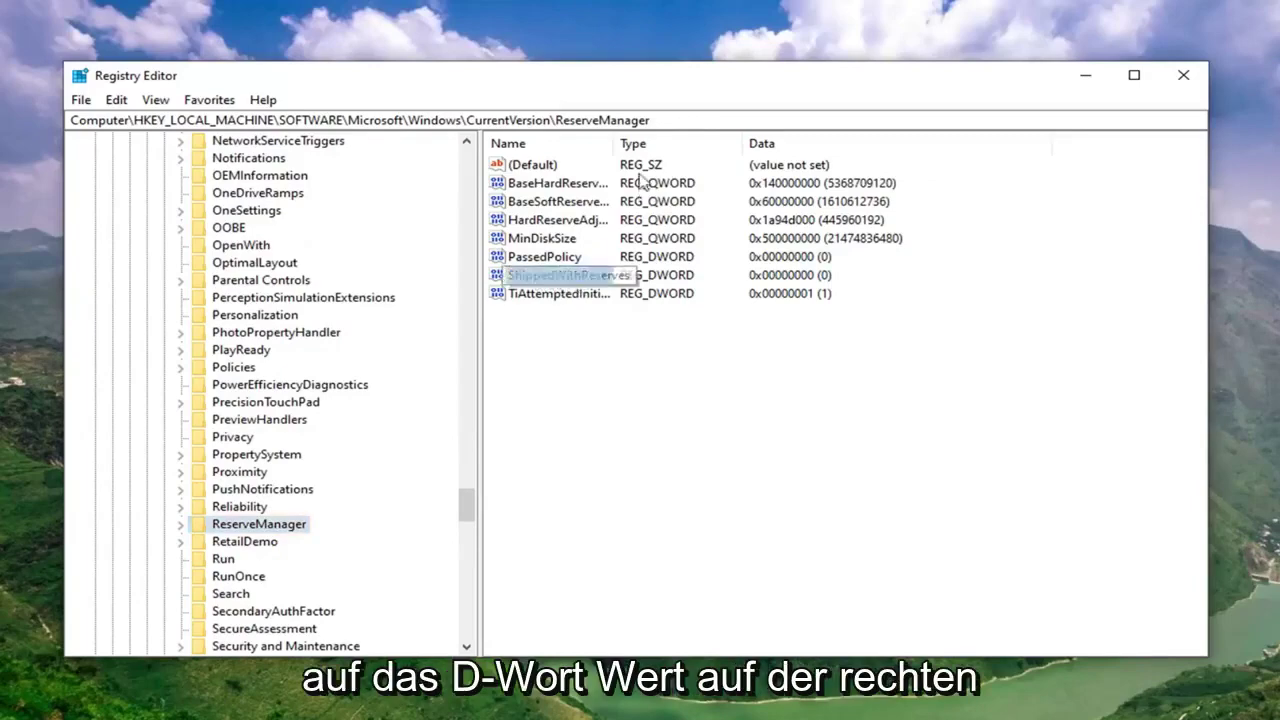
pyautogui.moveTo(613, 143); pyautogui.dragTo(697, 143)
# Change ShippedWithReserves value data to 0 and confirm with OK.
pyautogui.doubleClick(548, 280)
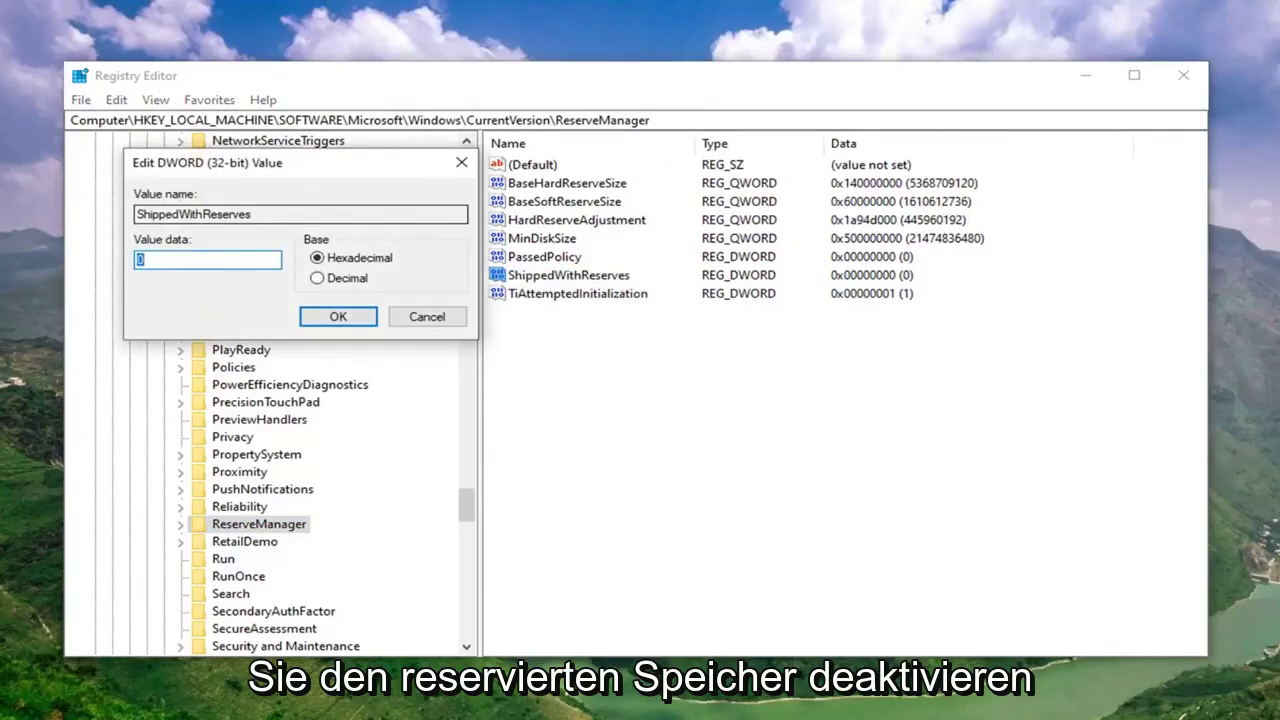
pyautogui.moveTo(255, 180); pyautogui.dragTo(660, 226)
pyautogui.click(572, 303)
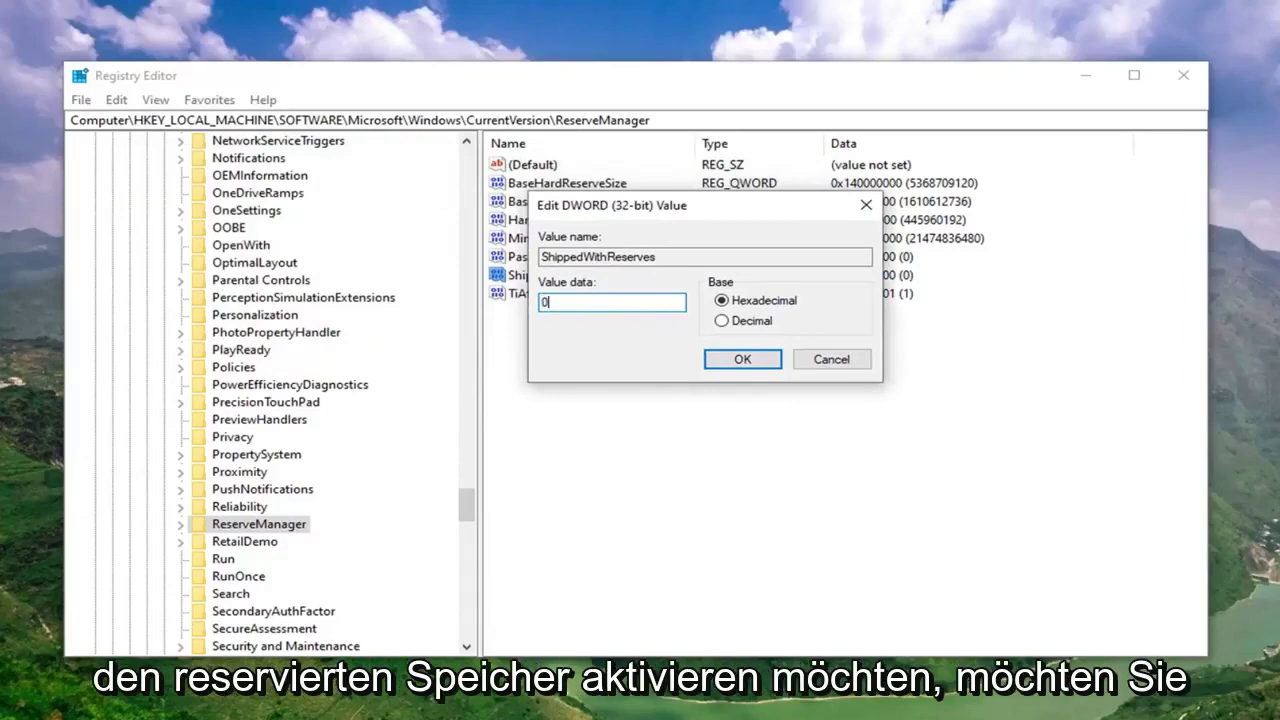
pyautogui.hotkey('ctrl', 'a')
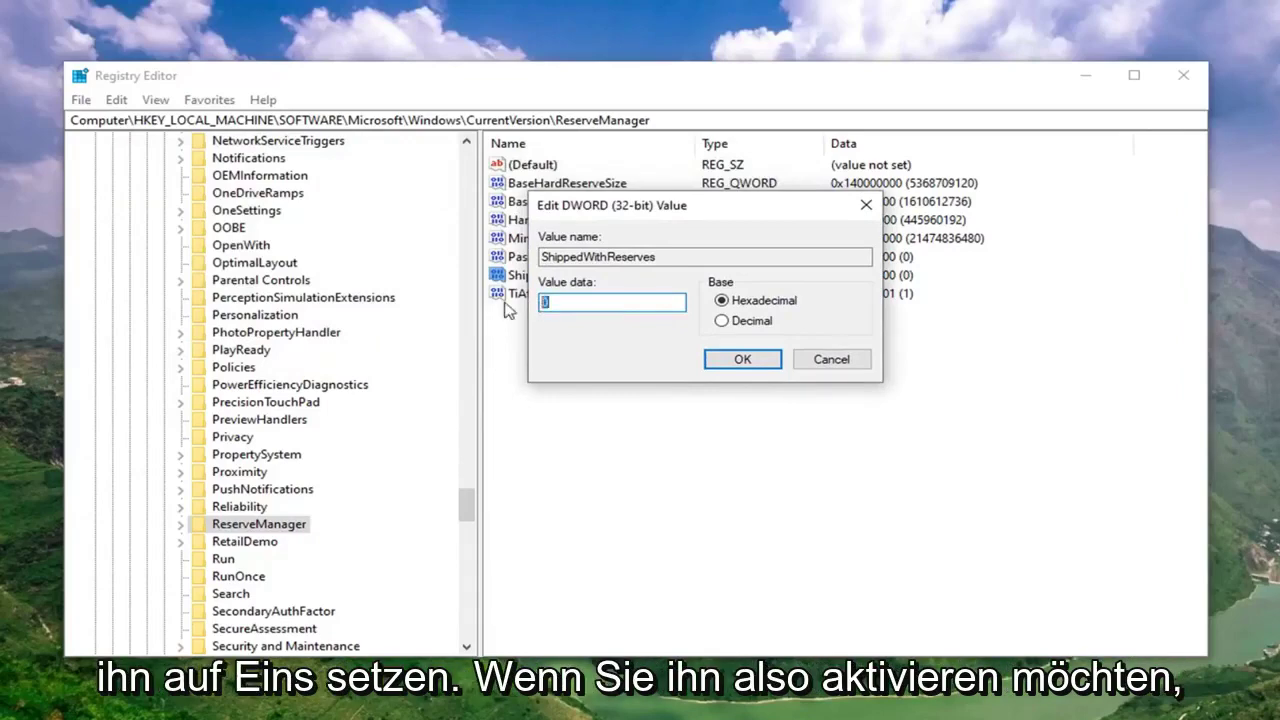
pyautogui.write('1')
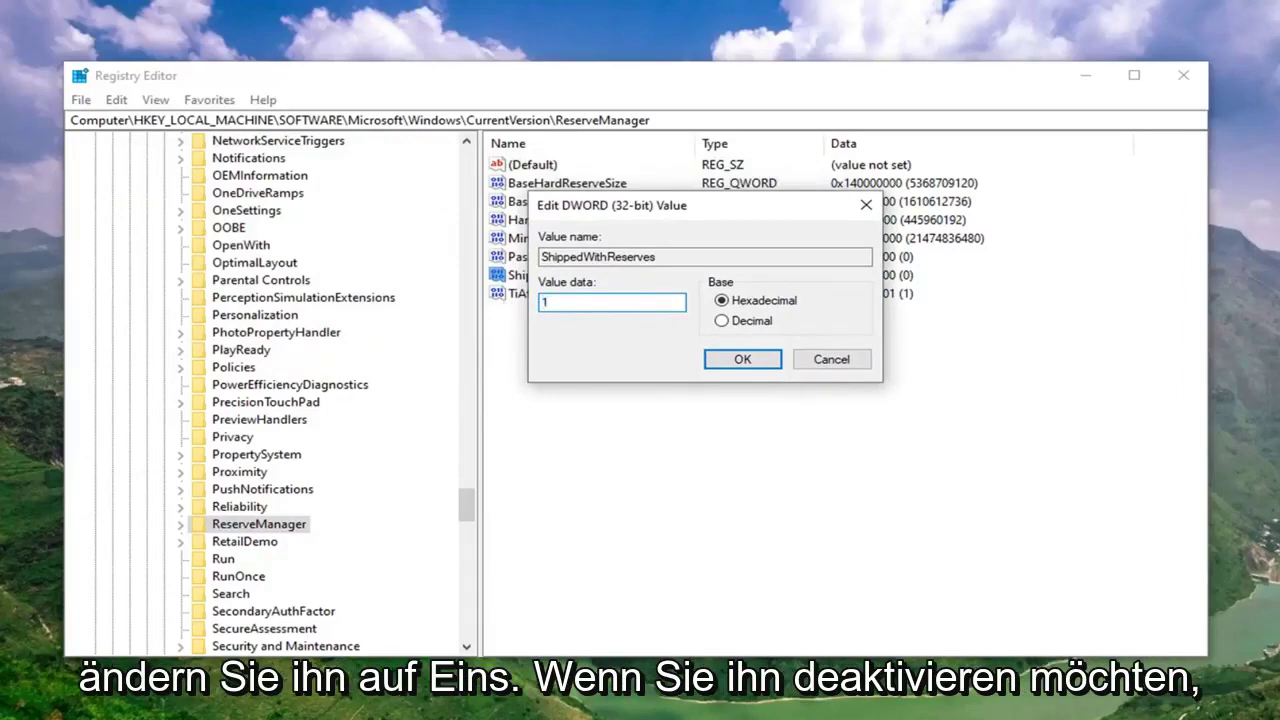
pyautogui.press('BackSpace')
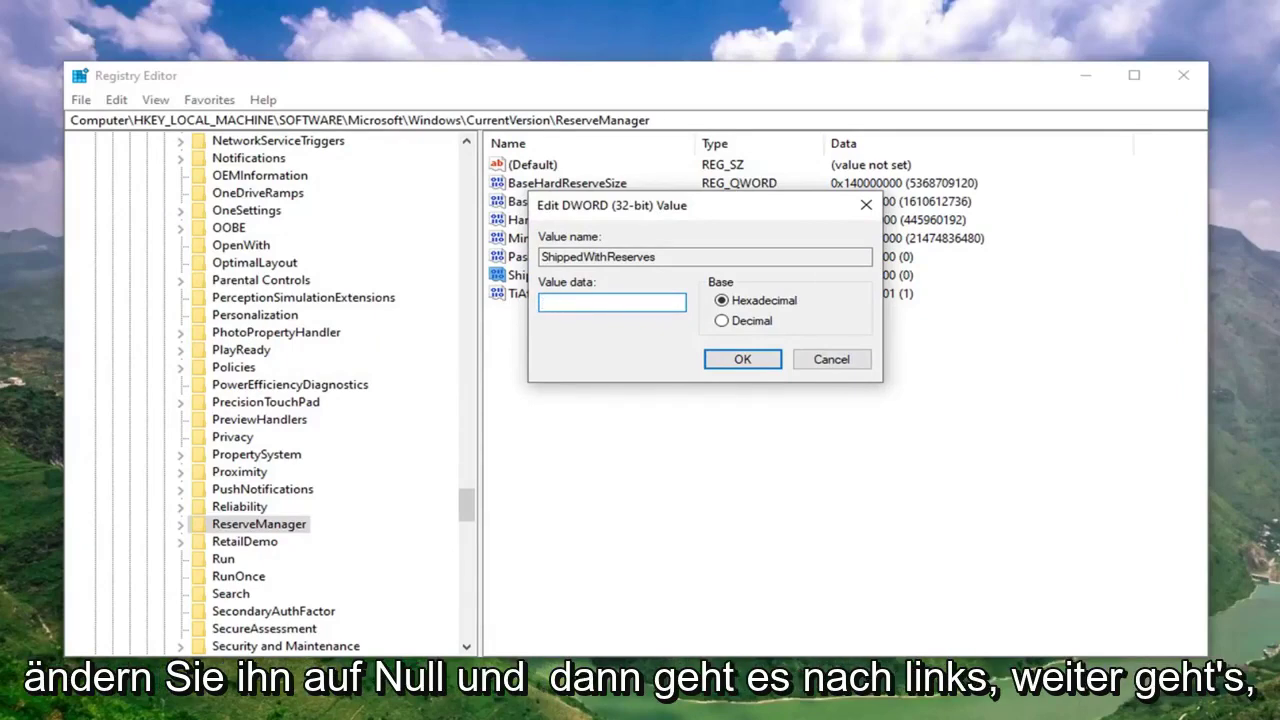
pyautogui.click(733, 362)
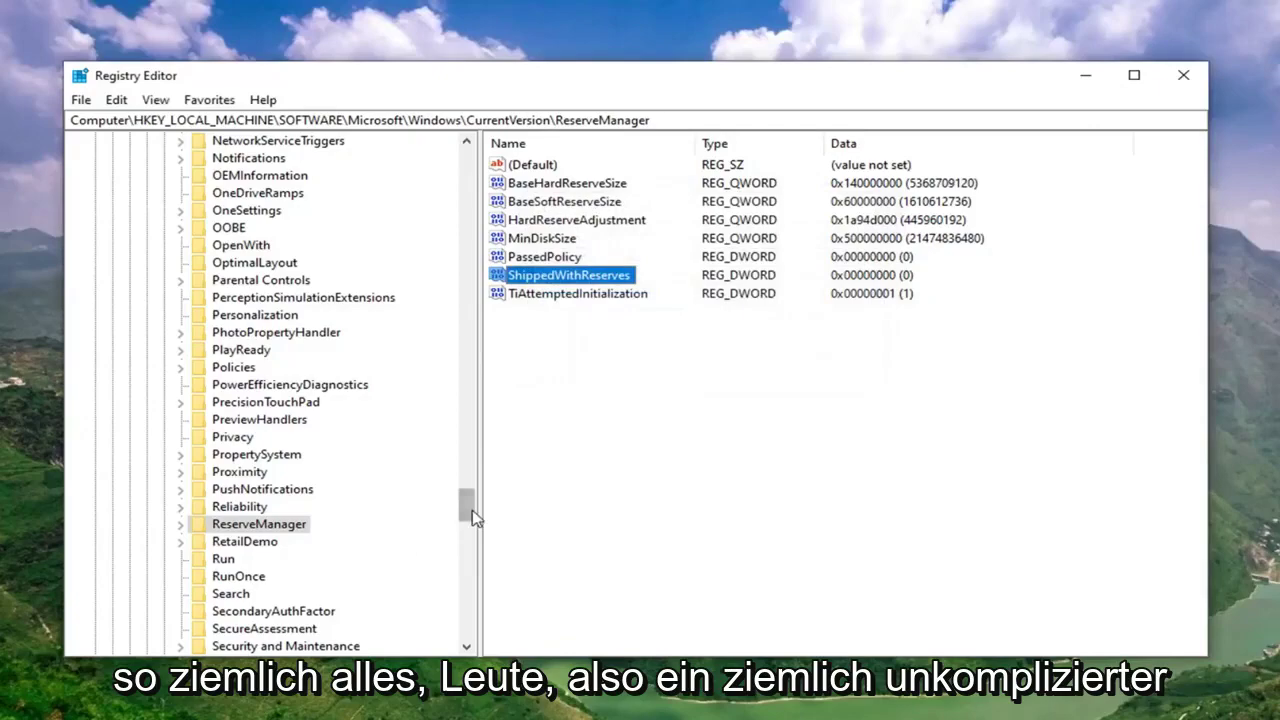
# Collapse the HKEY_LOCAL_MACHINE branch back to Computer and close Registry Editor.
pyautogui.moveTo(466, 508); pyautogui.dragTo(466, 210)
pyautogui.scroll(15, 313, 314)
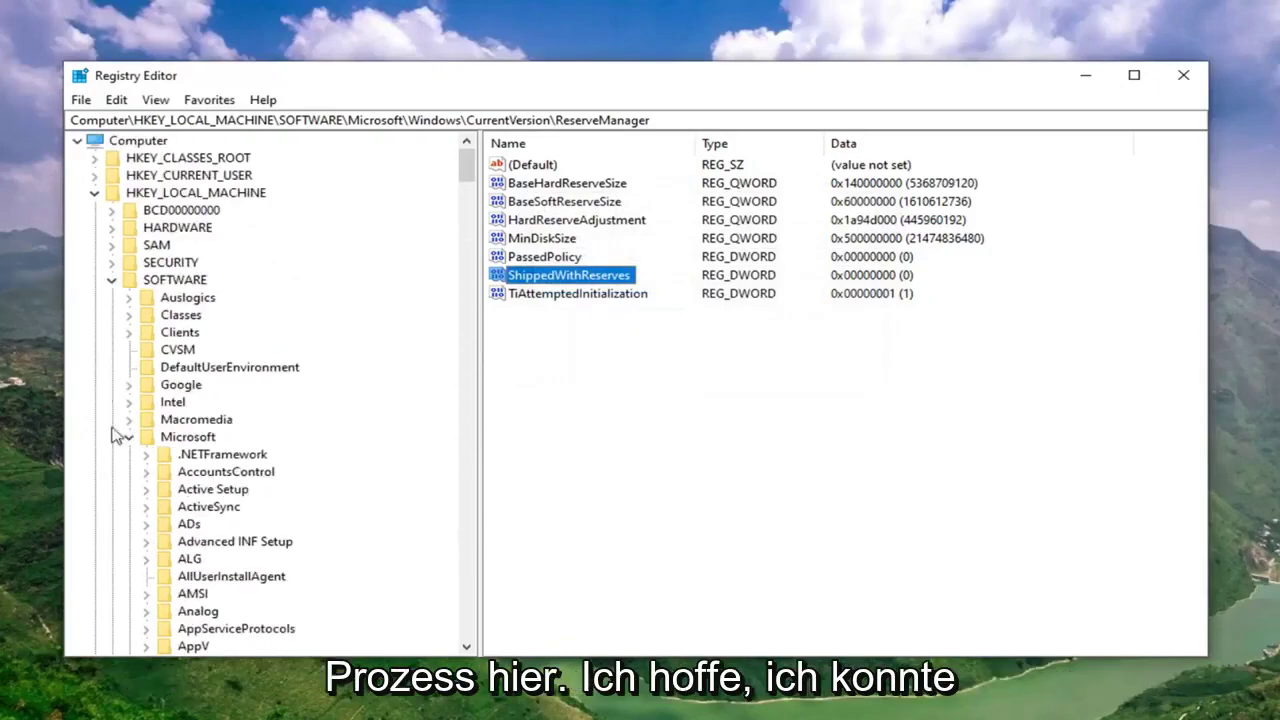
pyautogui.click(128, 437)
pyautogui.press('Left')
pyautogui.press('Left')
pyautogui.press('Left')
pyautogui.press('Left')
pyautogui.press('Left')
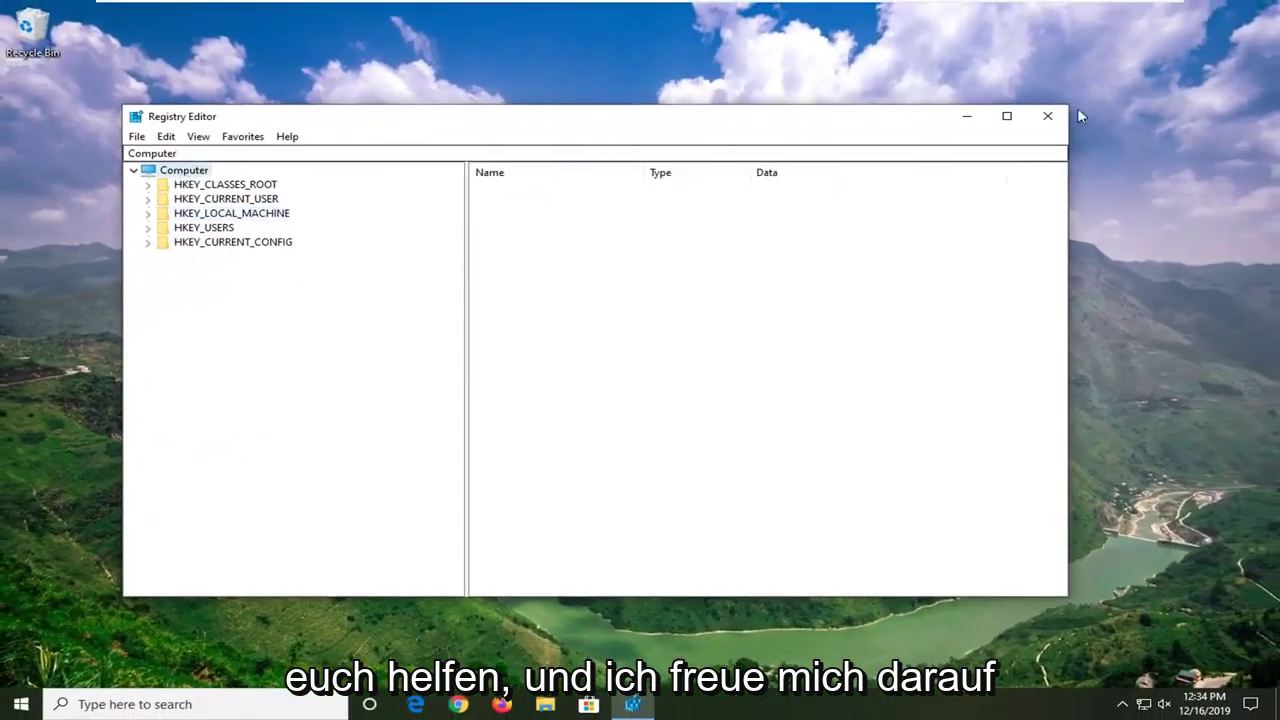
pyautogui.click(1047, 116)
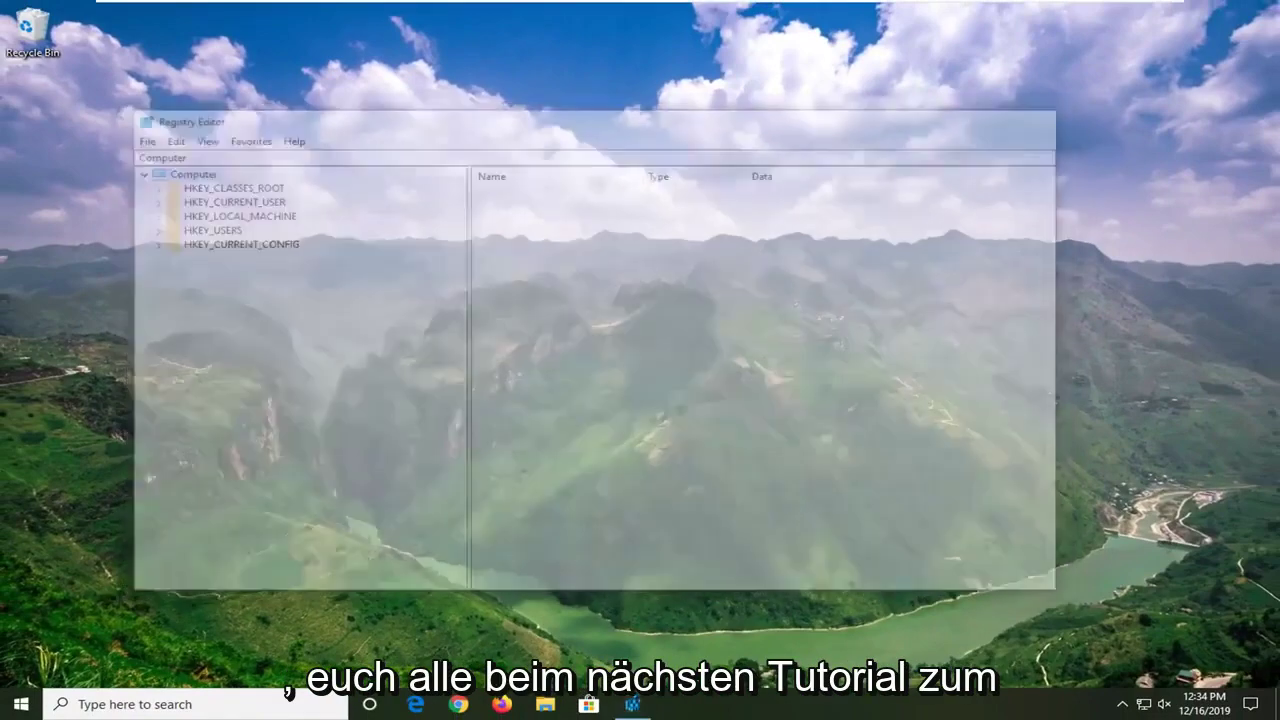